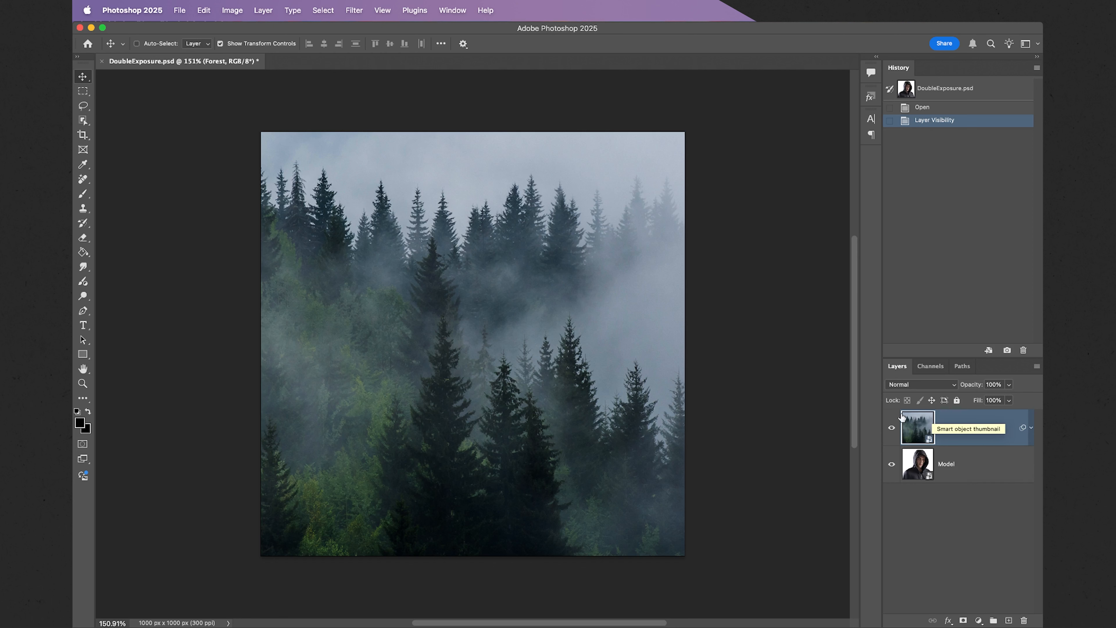
# Hide the Forest layer and add an empty group named 'Model Group' above Model, then reselect Model.
pyautogui.click(890, 428)
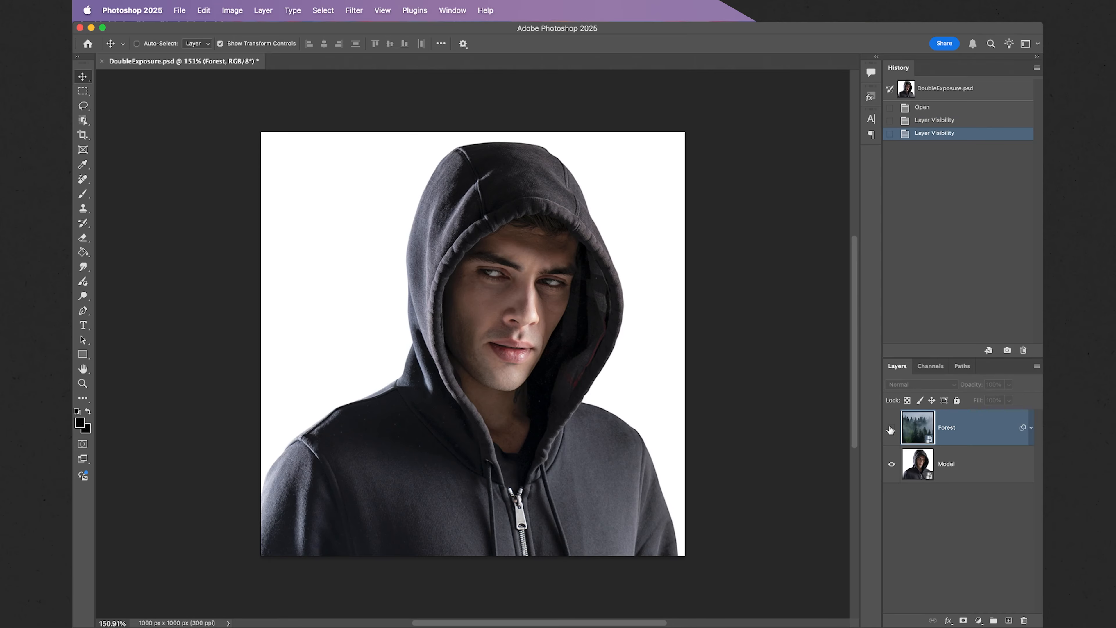
pyautogui.click(981, 464)
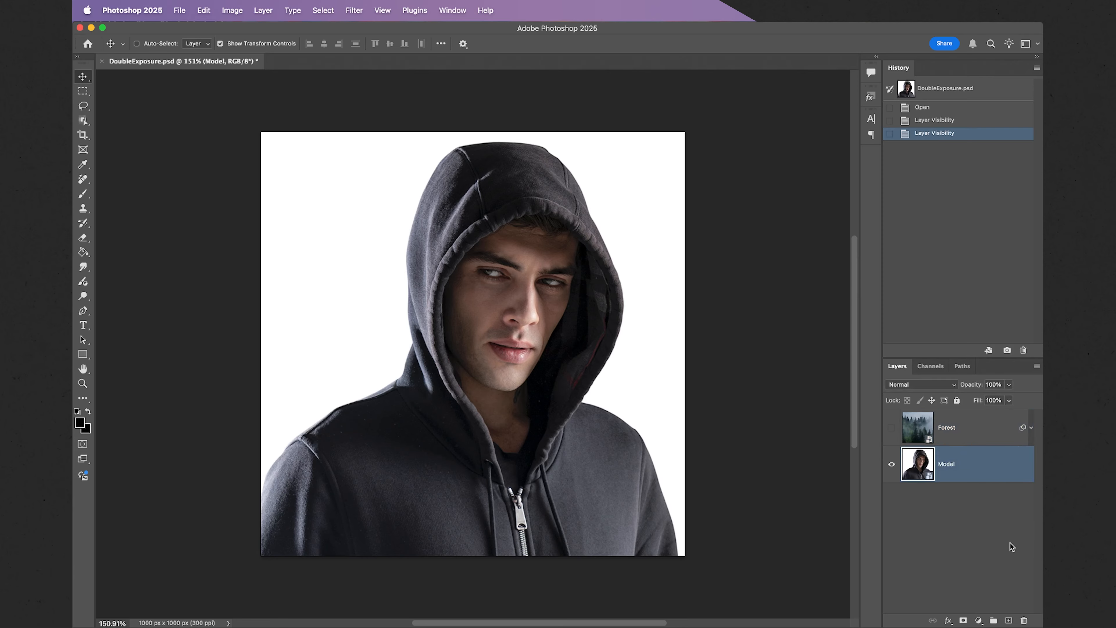
pyautogui.click(994, 620)
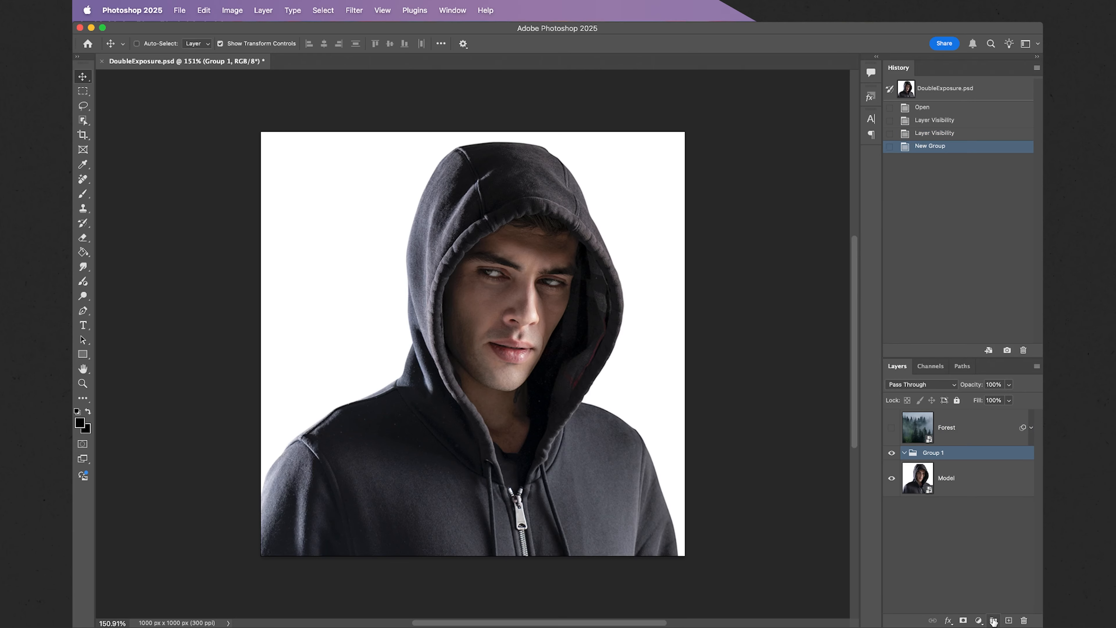
pyautogui.doubleClick(931, 453)
pyautogui.press('BackSpace')
pyautogui.press('Return')
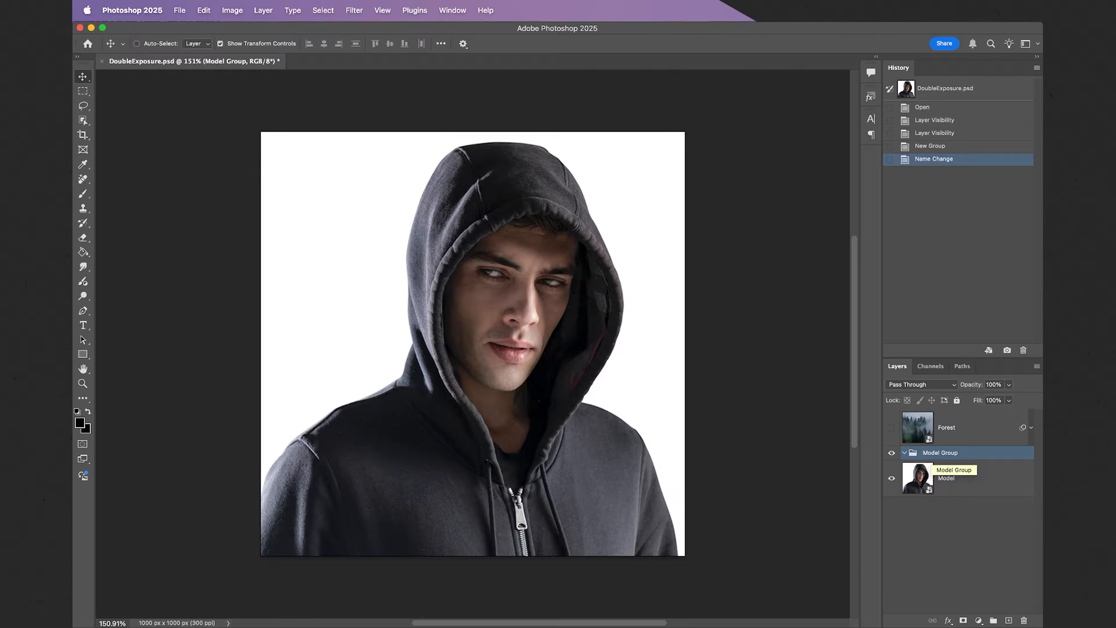
pyautogui.click(930, 481)
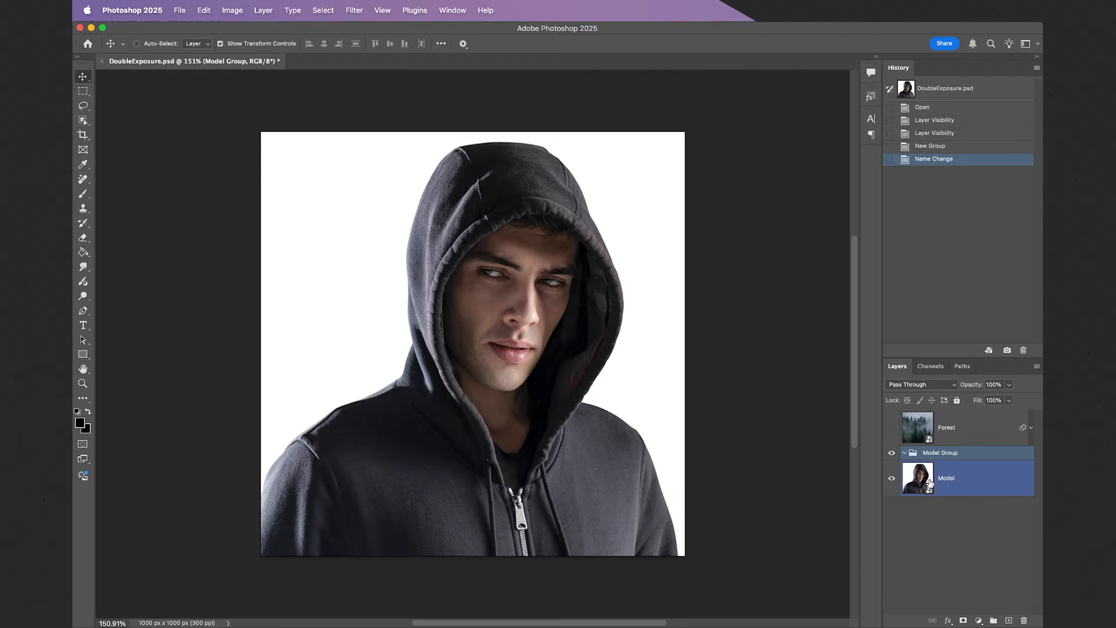
pyautogui.click(979, 483)
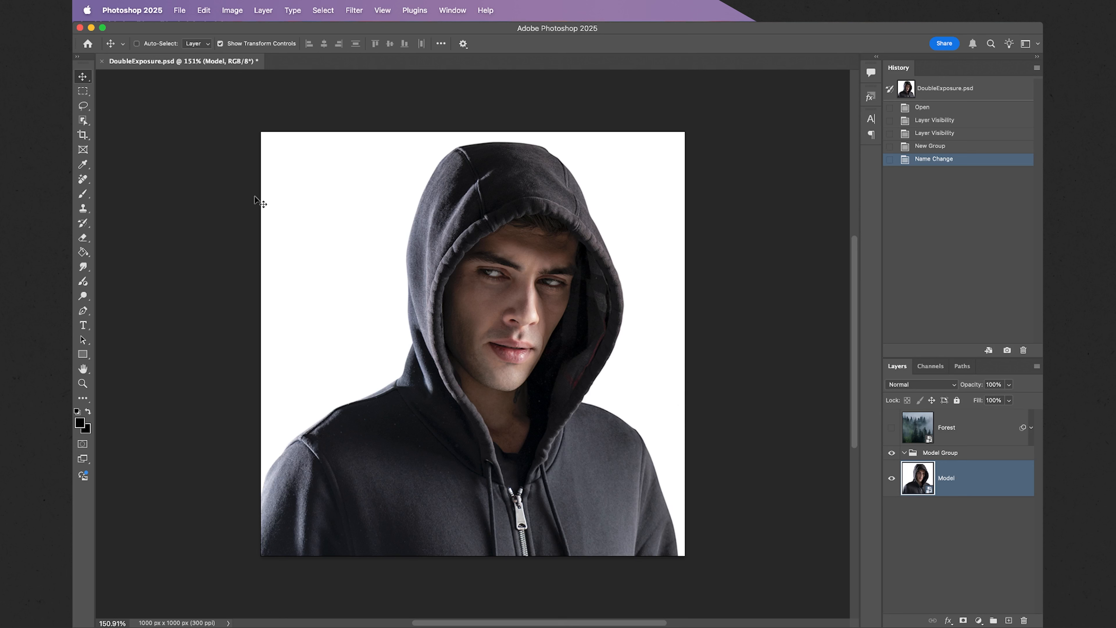
# Select the hooded man with Object Selection and add a layer mask to Model from that selection.
pyautogui.click(82, 121)
pyautogui.moveTo(261, 132); pyautogui.dragTo(690, 607)
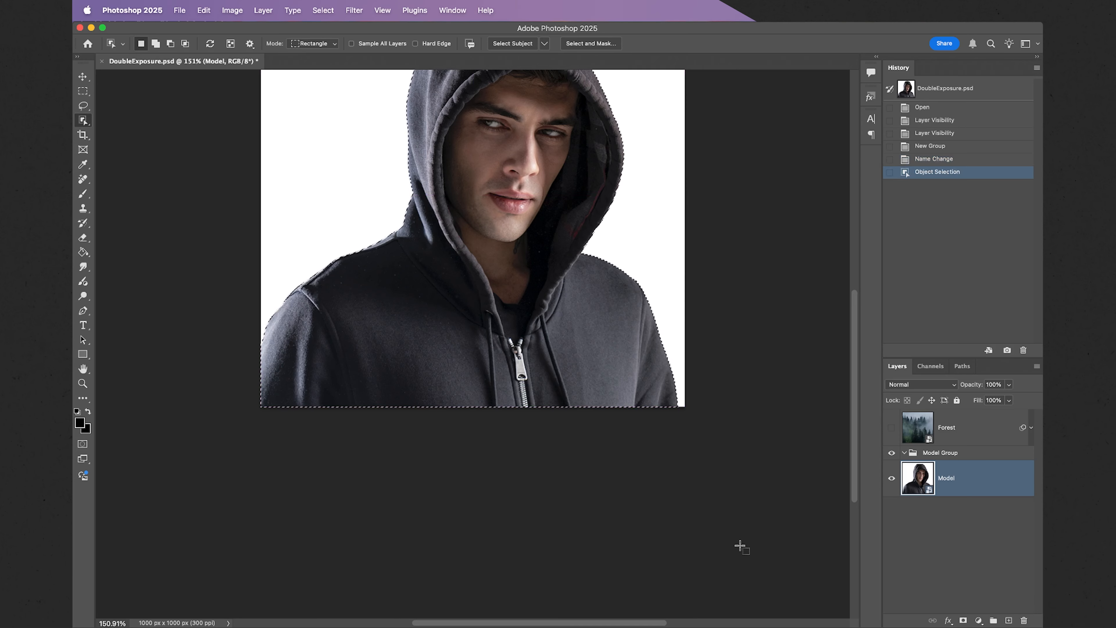
pyautogui.scroll(5, 741, 548)
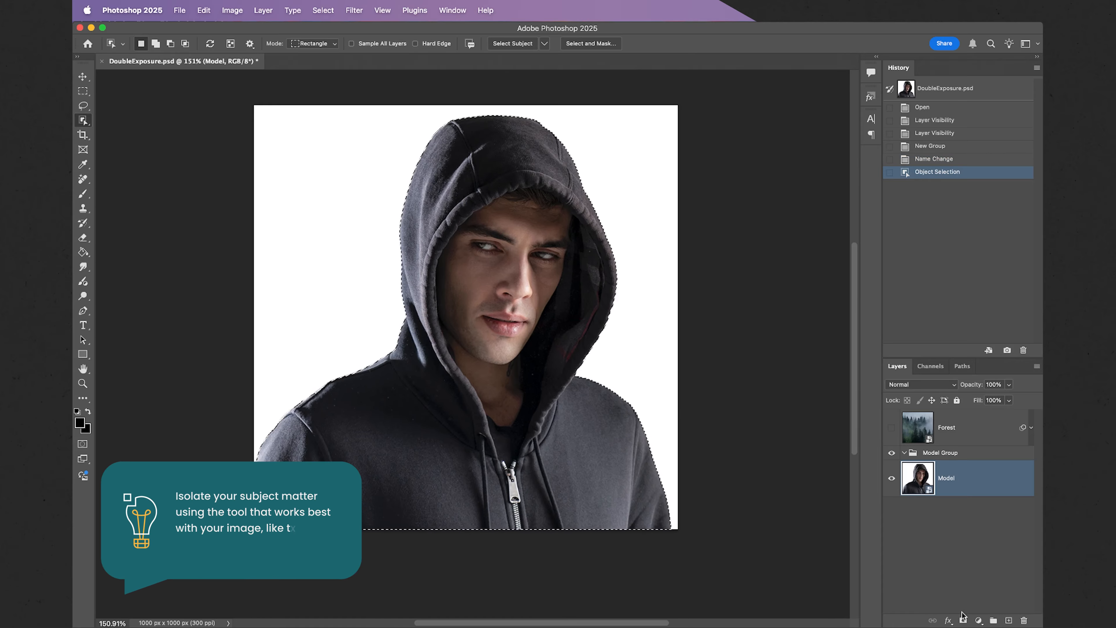
pyautogui.click(962, 620)
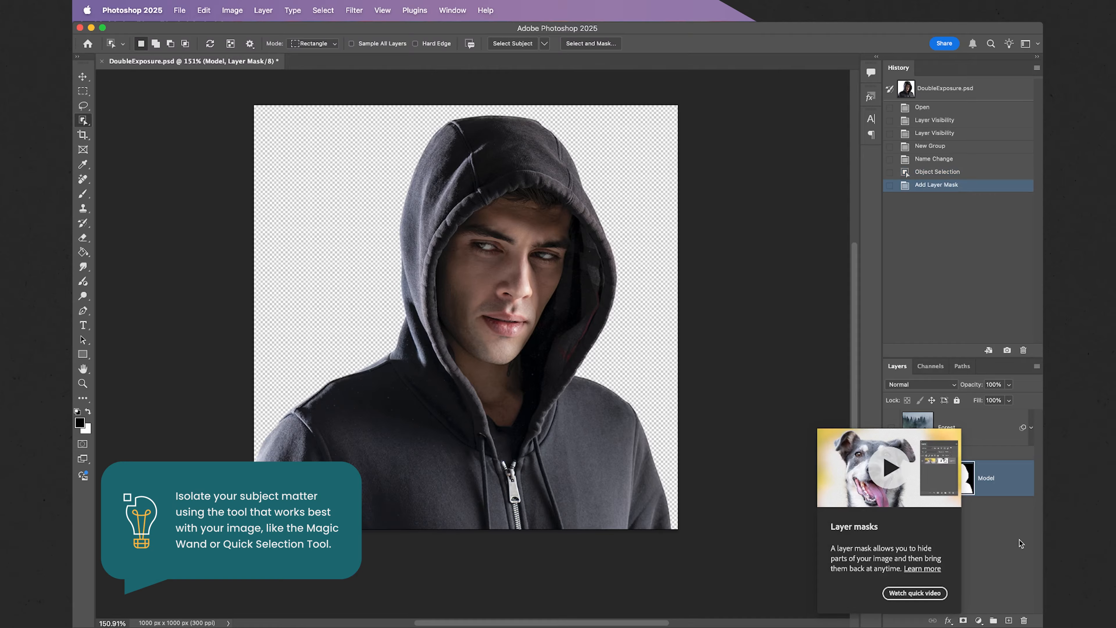
pyautogui.click(1000, 455)
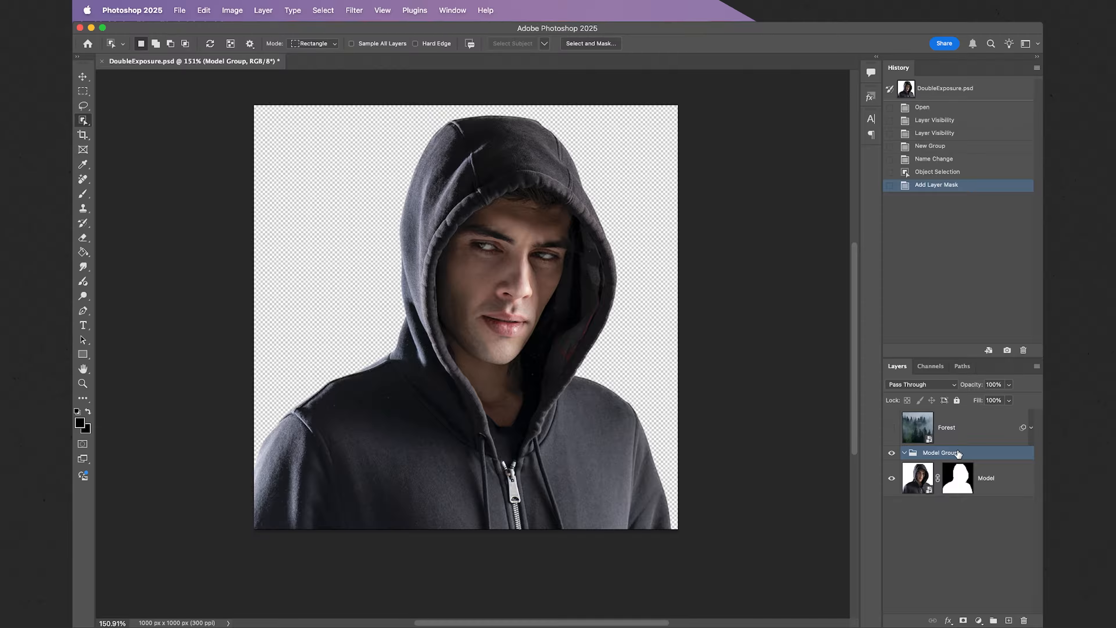
# Move the silhouette mask from Model onto Model Group and nest the Model layer inside the group.
pyautogui.click(958, 483)
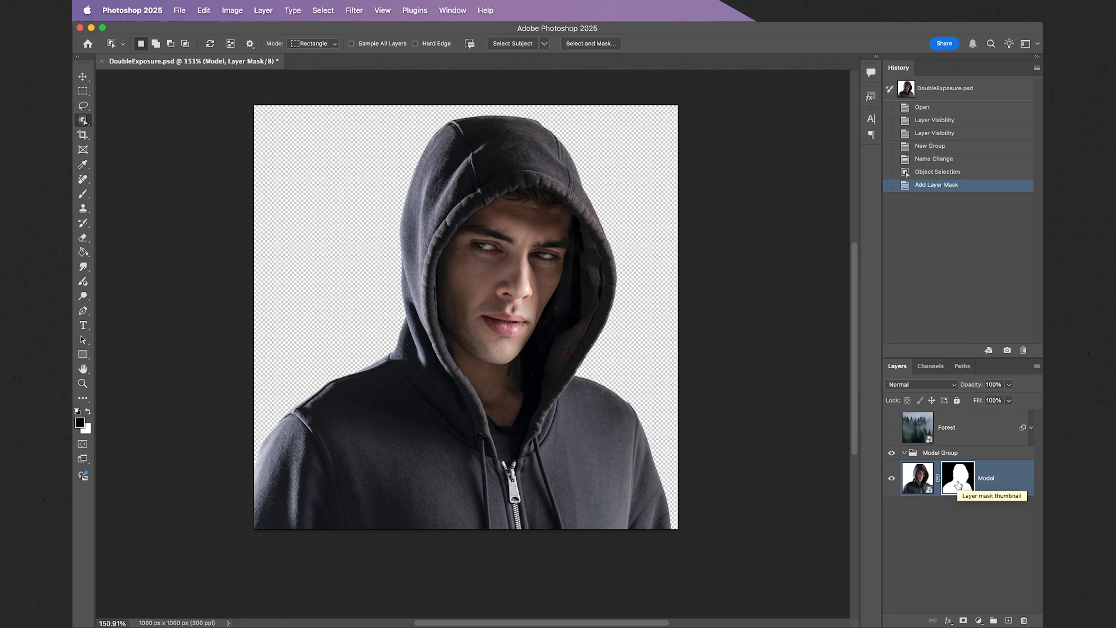
pyautogui.moveTo(957, 484); pyautogui.dragTo(964, 458)
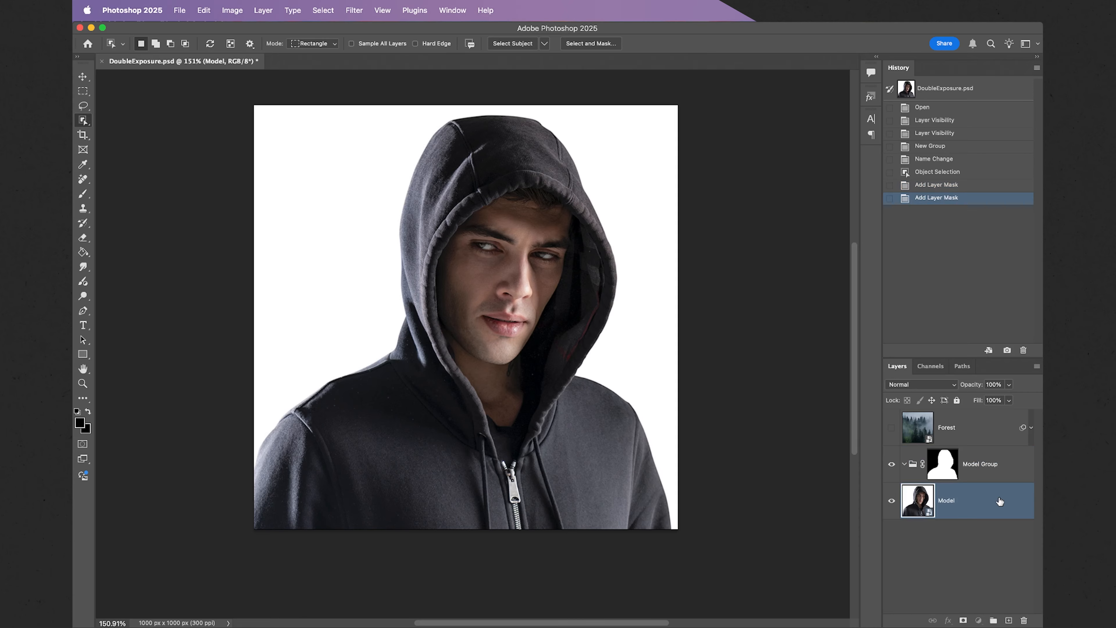
pyautogui.moveTo(999, 501); pyautogui.dragTo(996, 472)
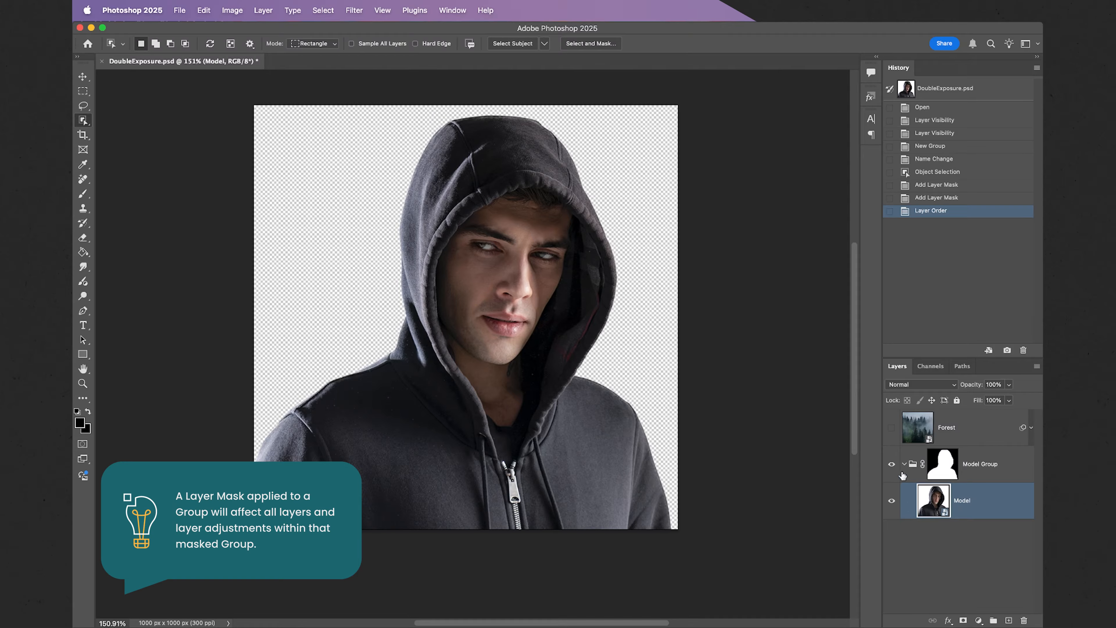
# Show the Forest layer again and set its blend mode to Lighten.
pyautogui.click(891, 427)
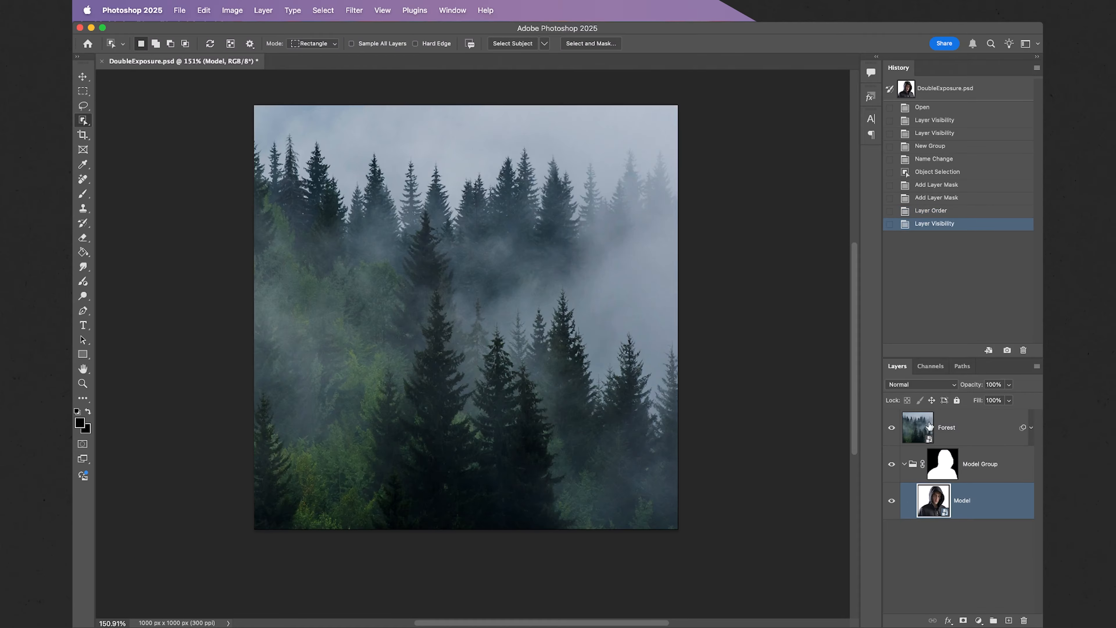
pyautogui.click(984, 429)
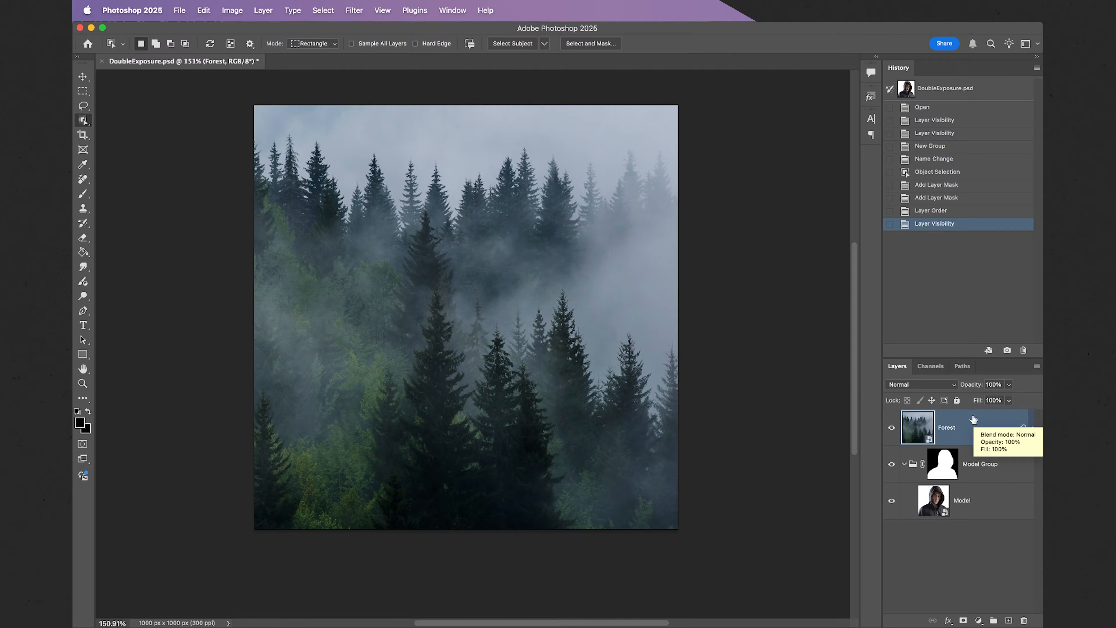
pyautogui.click(953, 387)
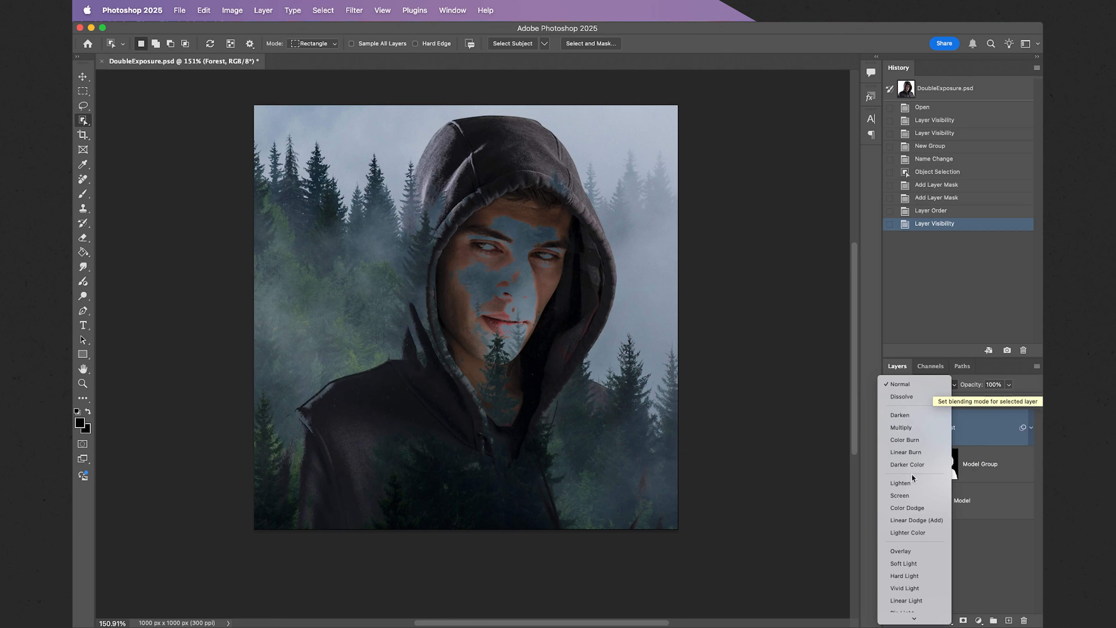
pyautogui.click(909, 482)
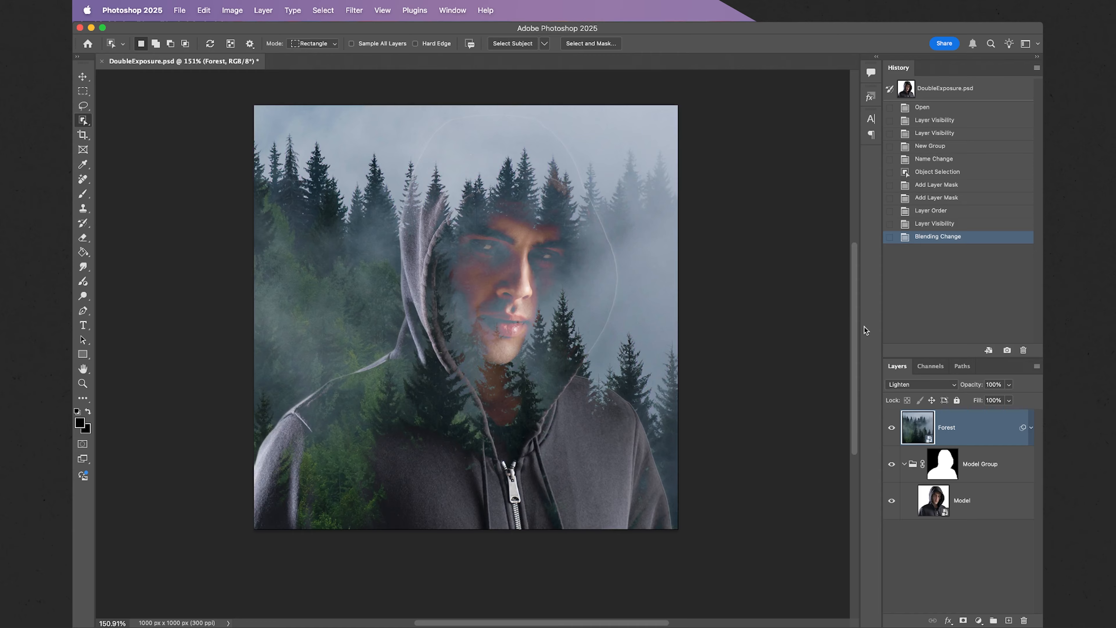
# Create a clipping mask that clips the Forest layer to Model Group, then select Model.
pyautogui.rightClick(986, 431)
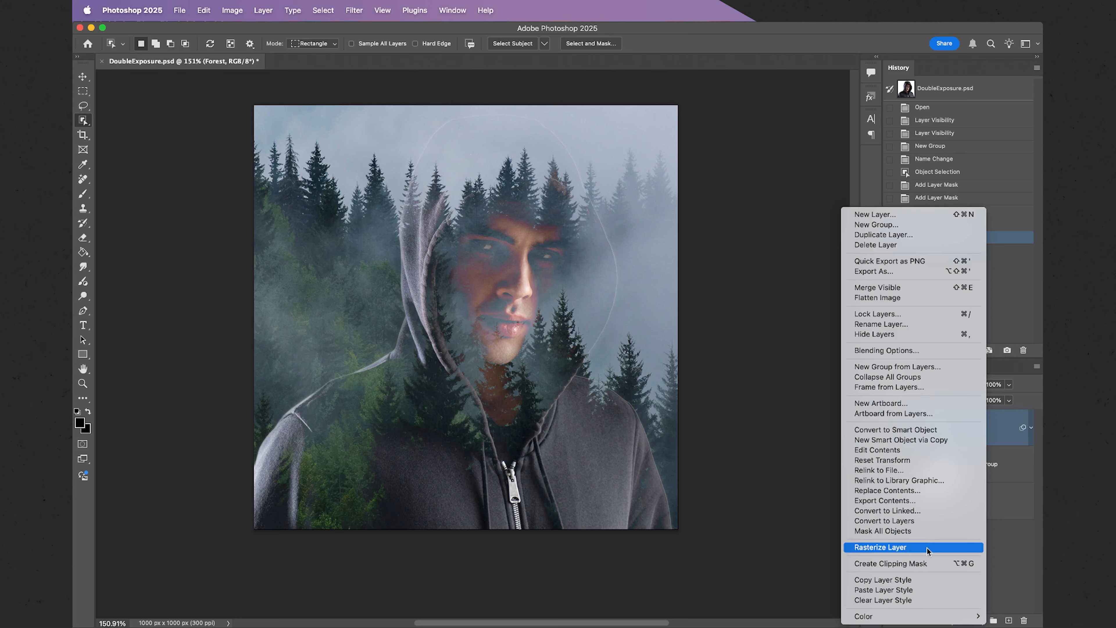
pyautogui.click(925, 560)
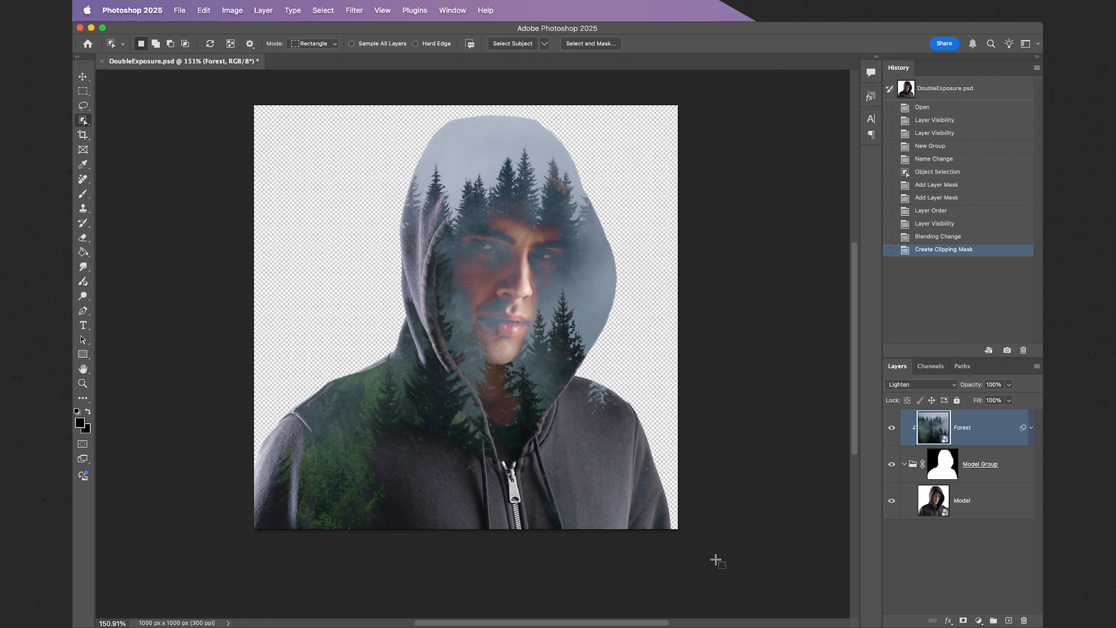
pyautogui.click(1001, 504)
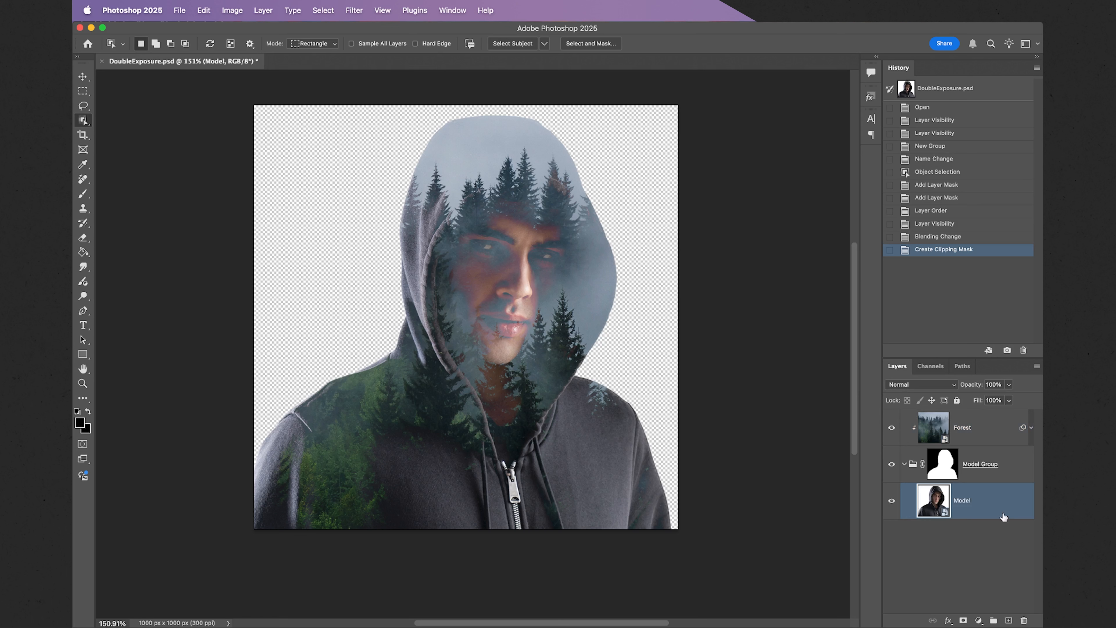
# Add a new empty layer above Model named 'Shadow Fill'.
pyautogui.click(1009, 620)
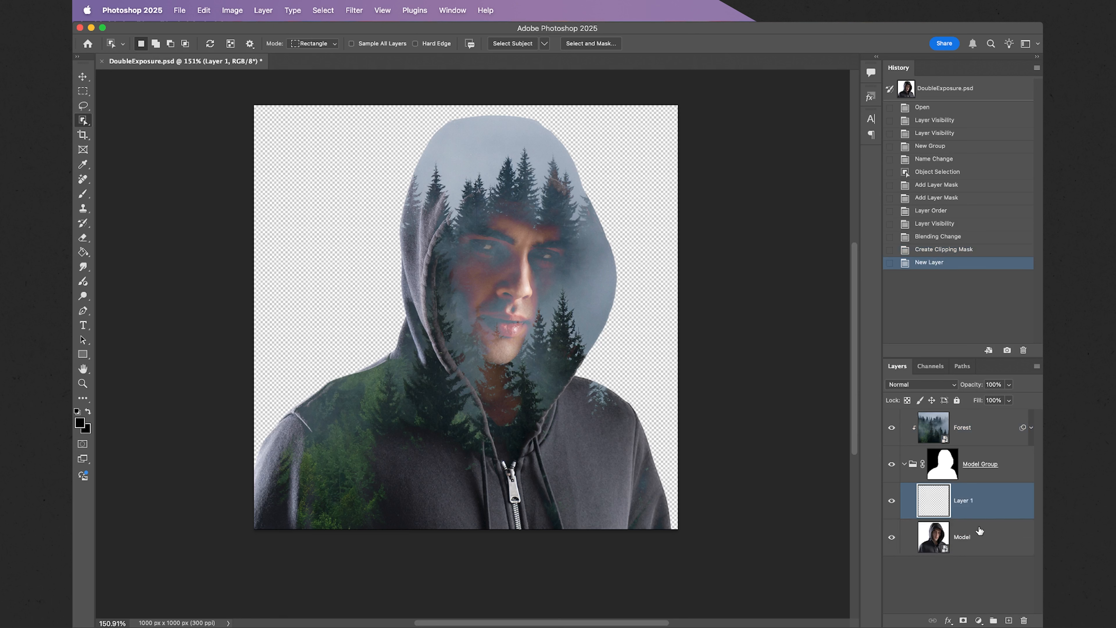
pyautogui.doubleClick(963, 501)
pyautogui.press('BackSpace')
pyautogui.write('Shadow Fill')
pyautogui.press('Return')
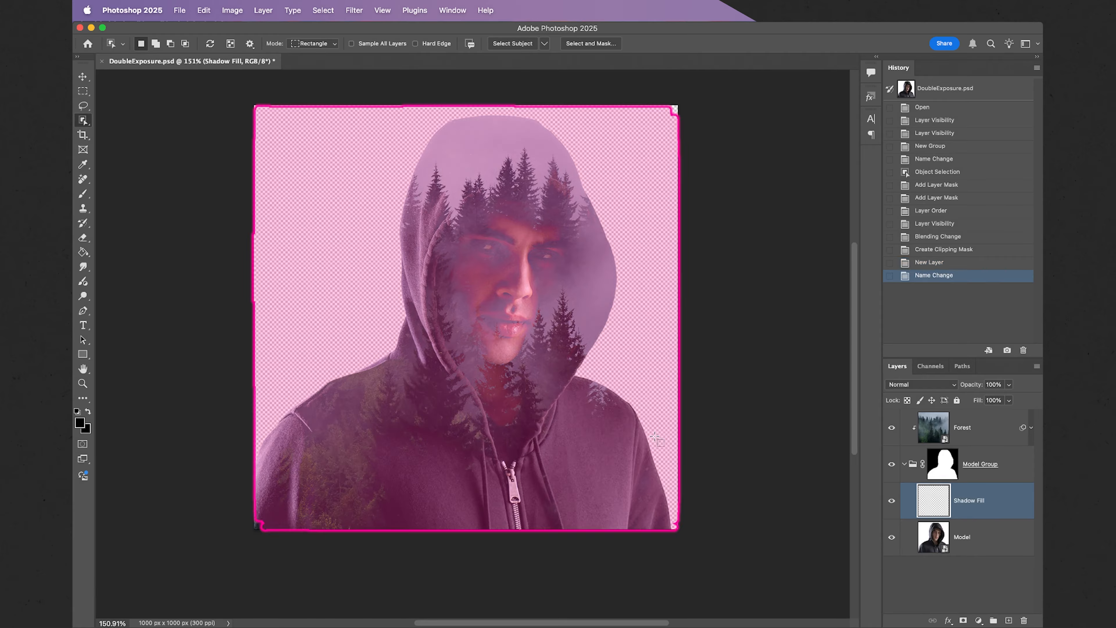
# Paint black with the Brush over the lower hoodie, around the zipper and the lower-left sleeve.
pyautogui.click(84, 195)
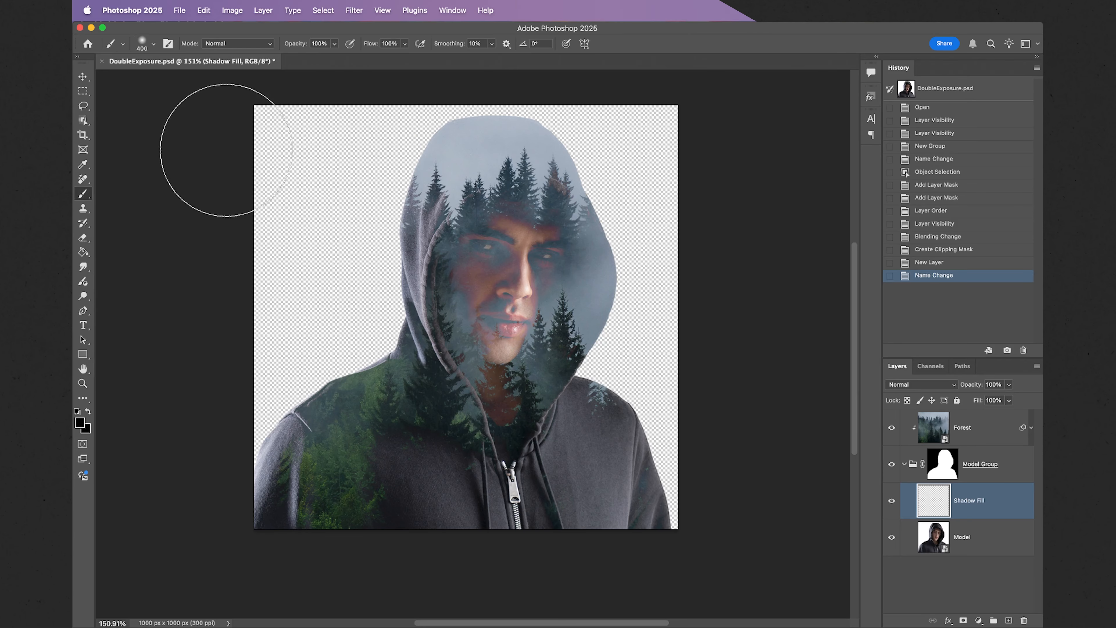
pyautogui.click(153, 44)
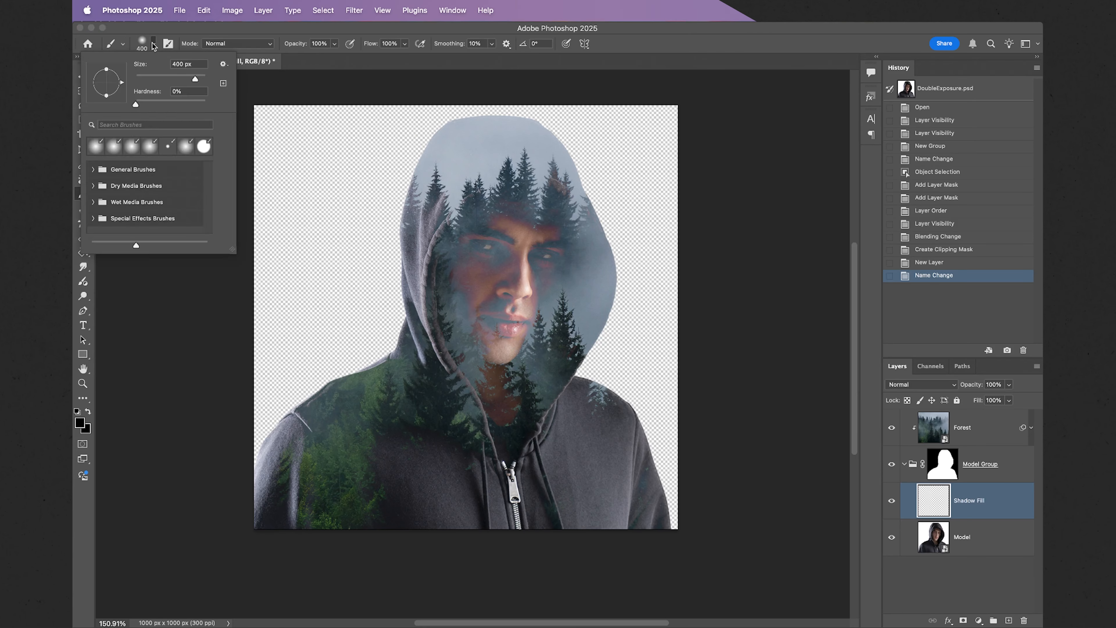
pyautogui.click(153, 44)
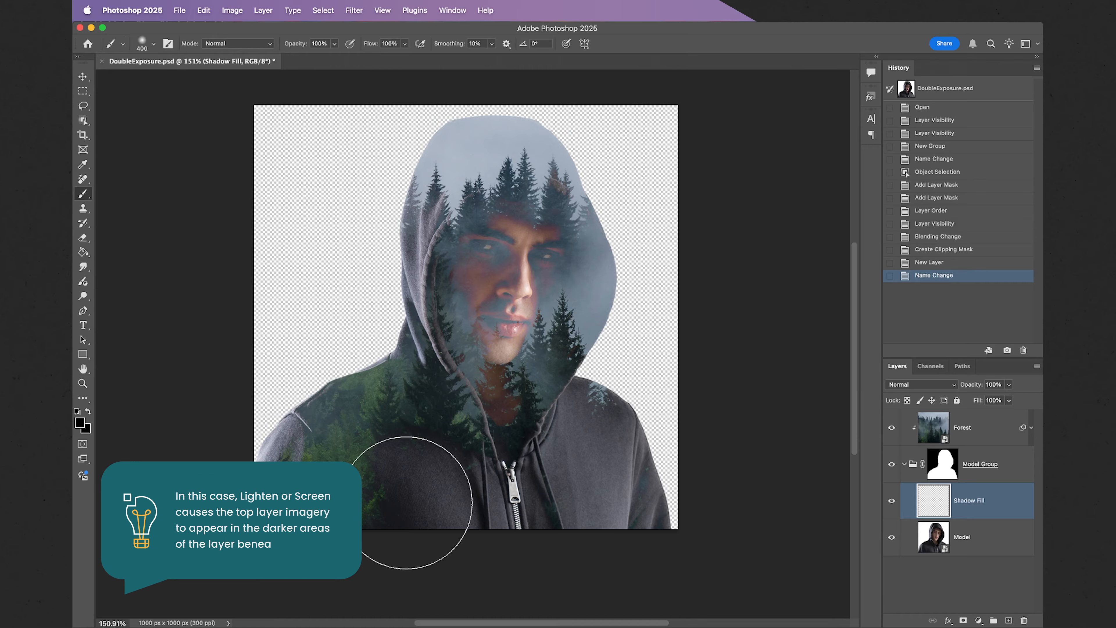
pyautogui.click(395, 486)
pyautogui.click(411, 482)
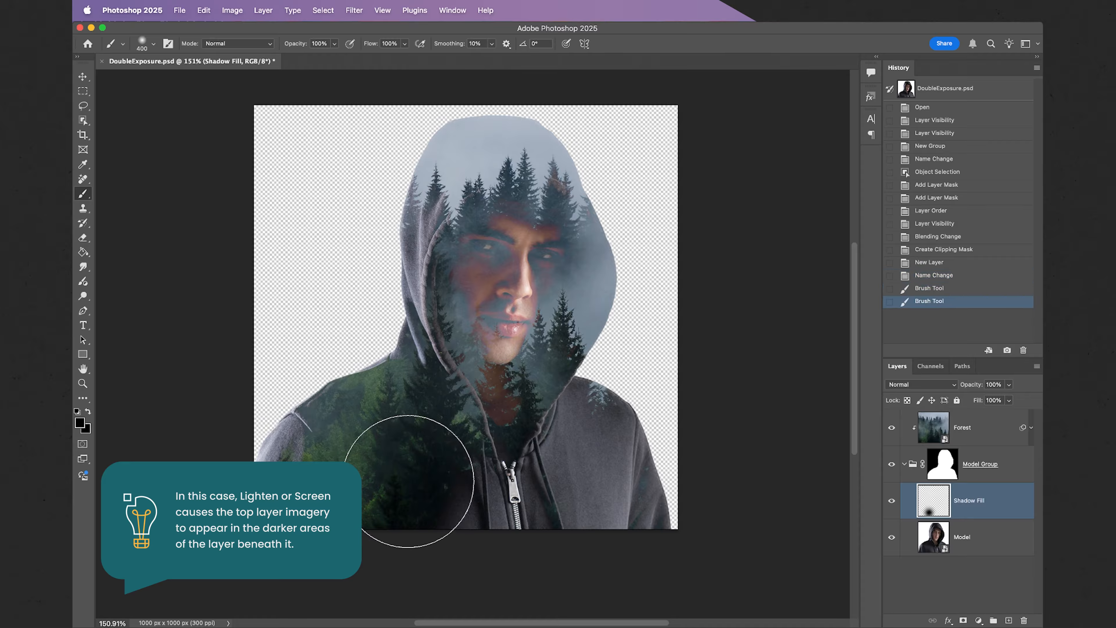
pyautogui.click(415, 465)
pyautogui.click(430, 485)
pyautogui.click(435, 491)
pyautogui.click(440, 497)
pyautogui.click(444, 501)
pyautogui.click(445, 504)
pyautogui.click(446, 504)
pyautogui.click(447, 506)
pyautogui.click(451, 510)
pyautogui.click(454, 513)
pyautogui.click(472, 523)
pyautogui.click(495, 537)
pyautogui.click(511, 552)
pyautogui.click(495, 548)
pyautogui.click(483, 534)
pyautogui.click(476, 511)
pyautogui.click(470, 491)
pyautogui.click(468, 487)
pyautogui.click(425, 504)
pyautogui.click(358, 537)
pyautogui.click(339, 545)
pyautogui.click(339, 546)
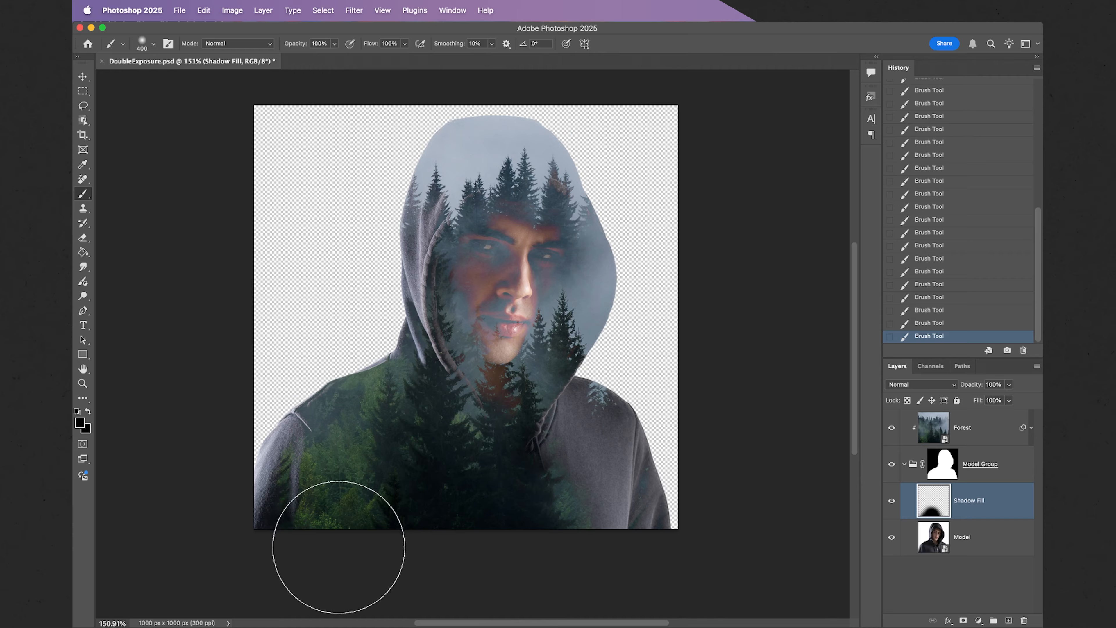
# Lower the brush opacity to 15% and paint soft shadow over the hoodie's right chest.
pyautogui.click(328, 40)
pyautogui.press('BackSpace')
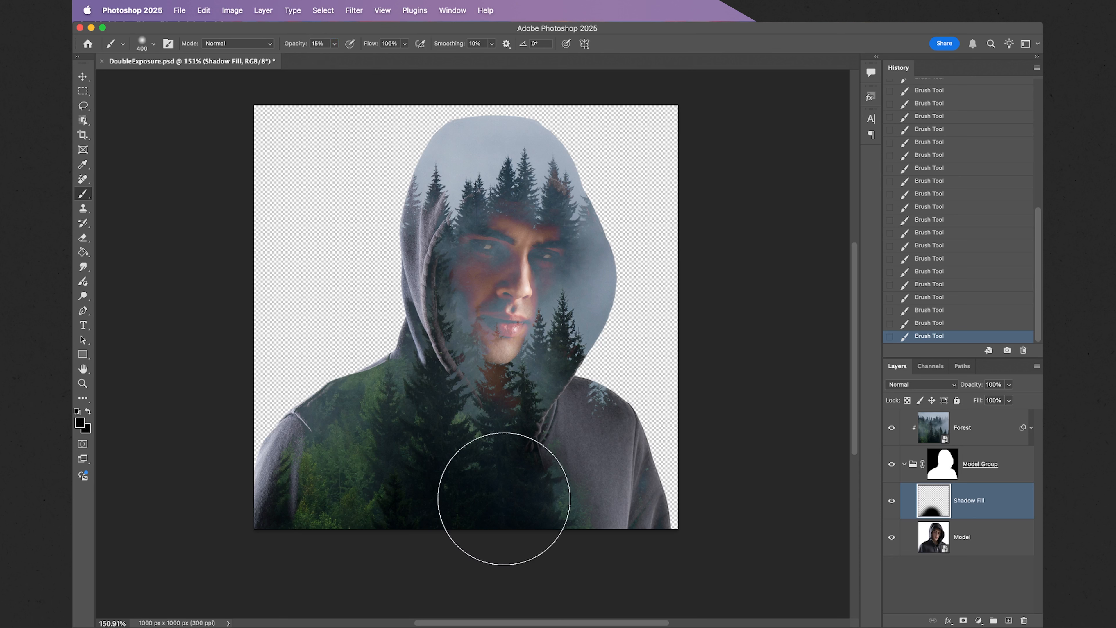
pyautogui.click(530, 461)
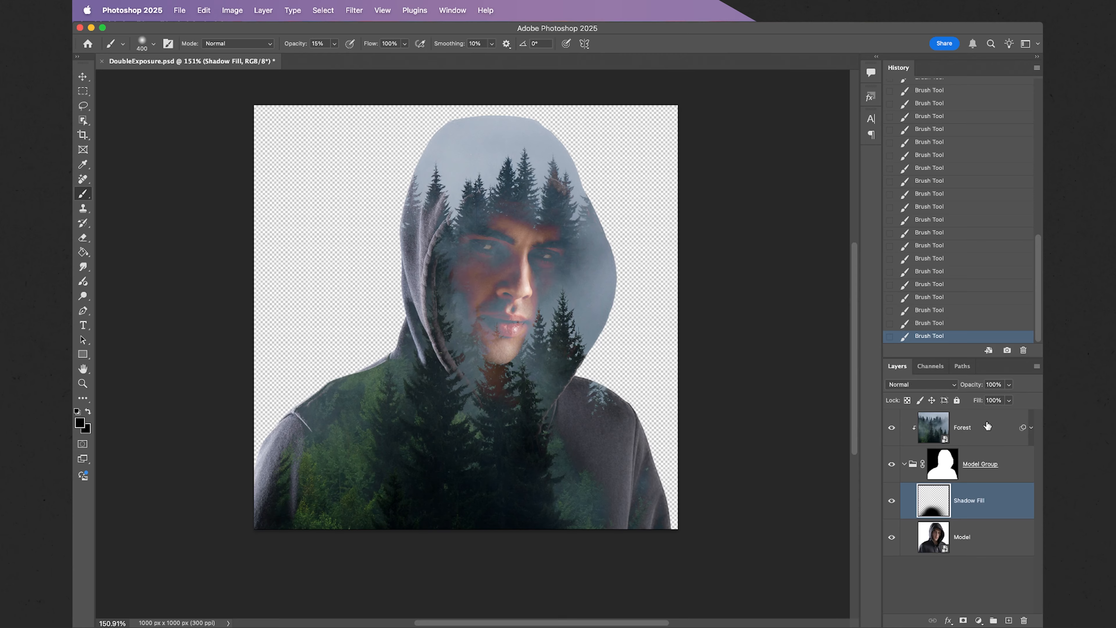
# Add a layer mask to the Forest layer and raise the brush opacity to 100%.
pyautogui.click(992, 430)
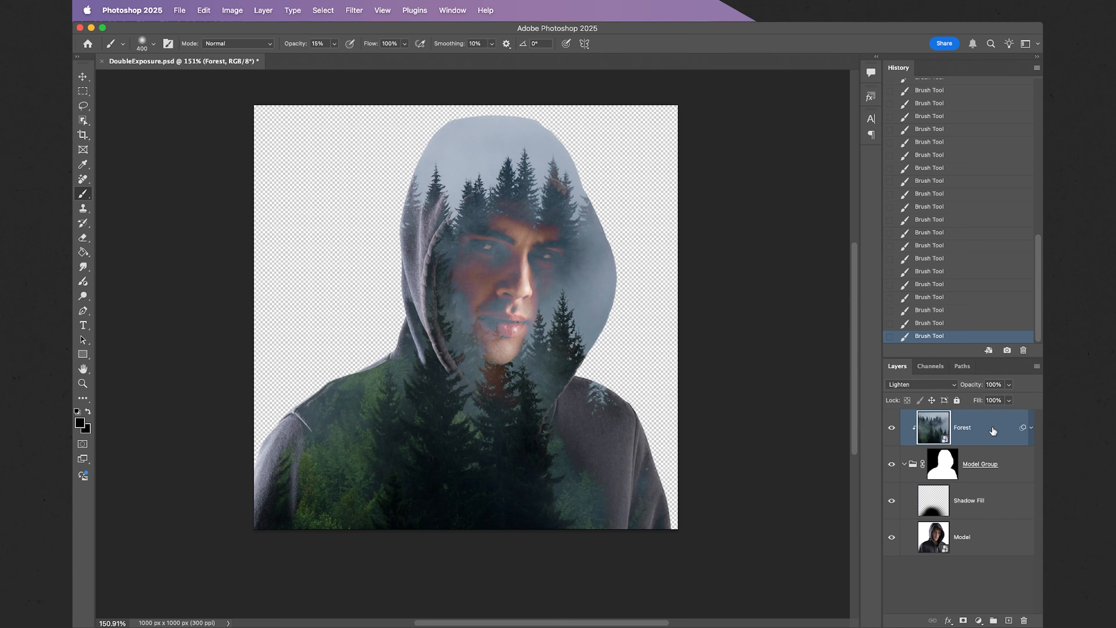
pyautogui.click(962, 620)
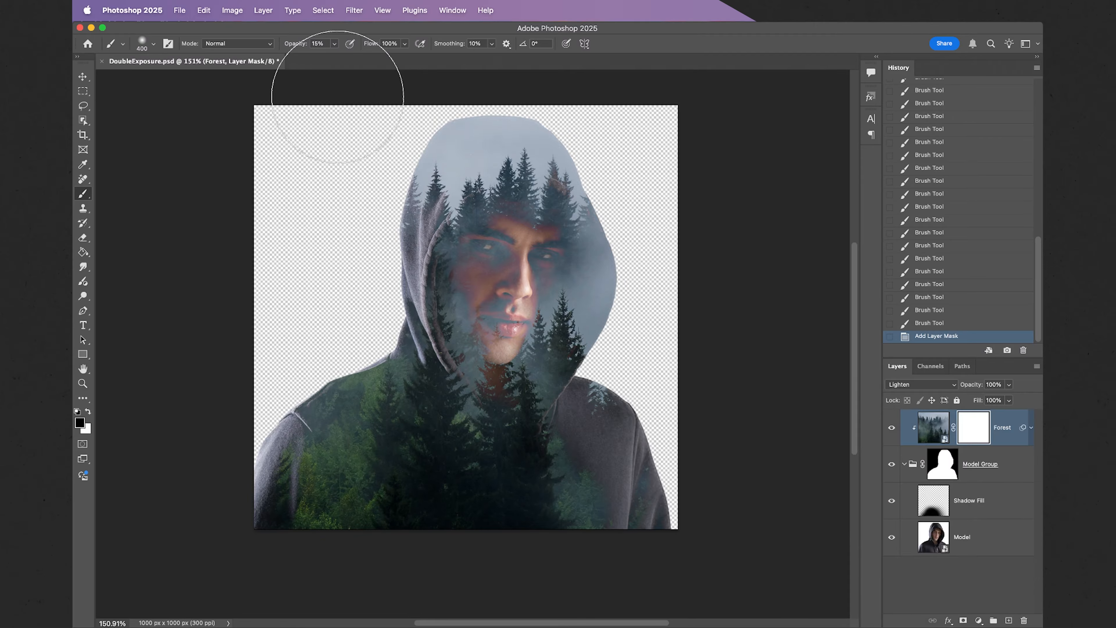
pyautogui.click(336, 48)
pyautogui.moveTo(333, 58); pyautogui.dragTo(440, 68)
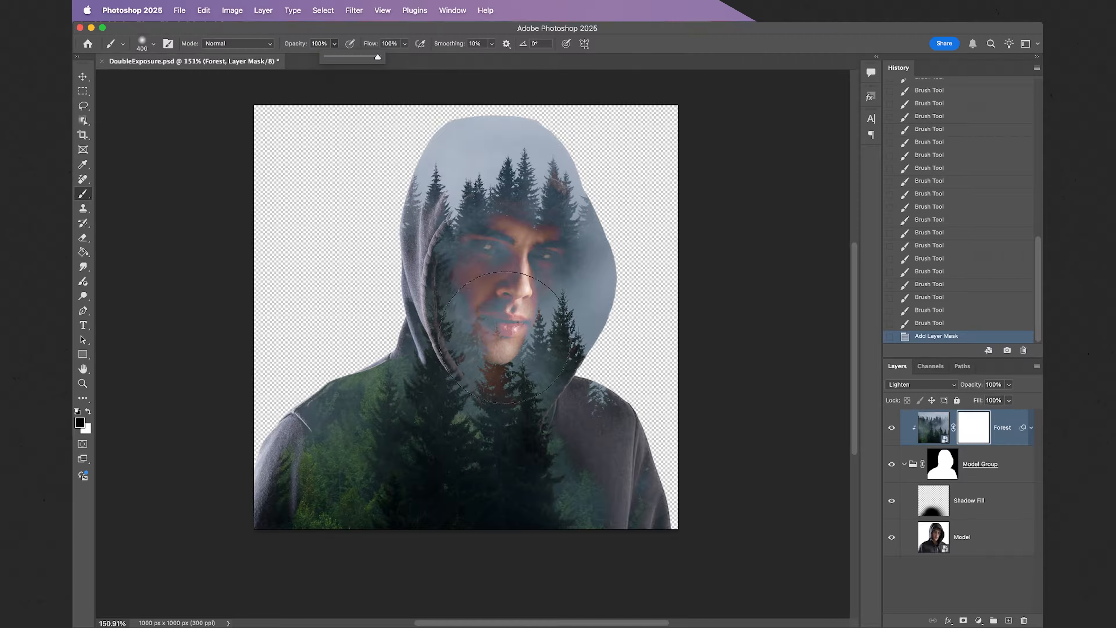
# Paint black on the Forest mask over the man's face to hide the trees there.
pyautogui.click(504, 337)
pyautogui.click(504, 336)
pyautogui.click(498, 325)
pyautogui.click(498, 325)
pyautogui.click(504, 309)
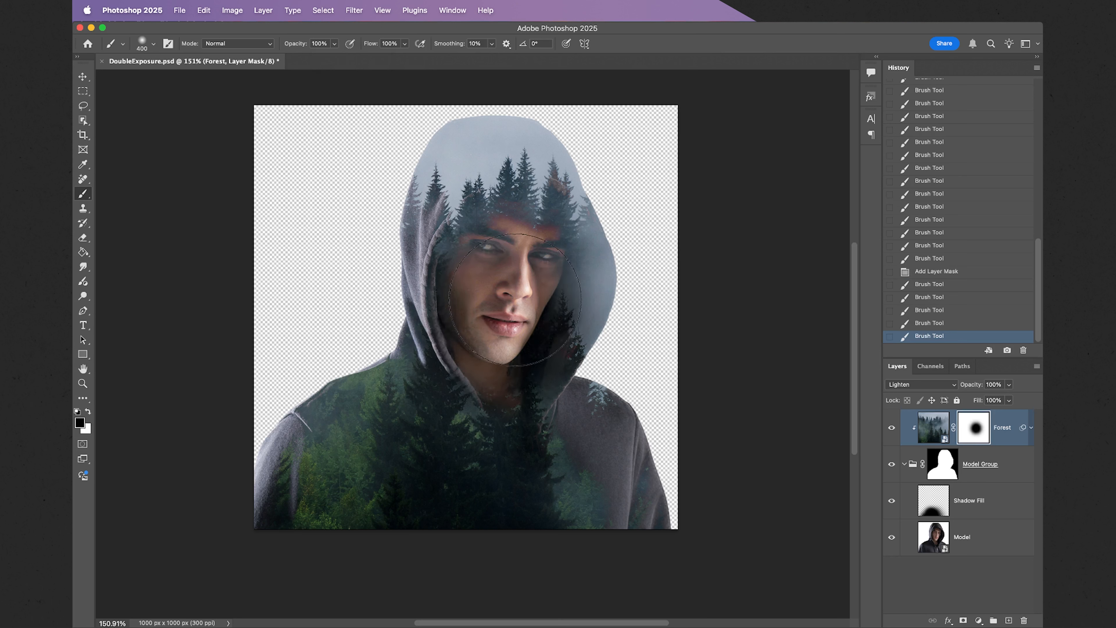
pyautogui.click(516, 298)
pyautogui.click(519, 296)
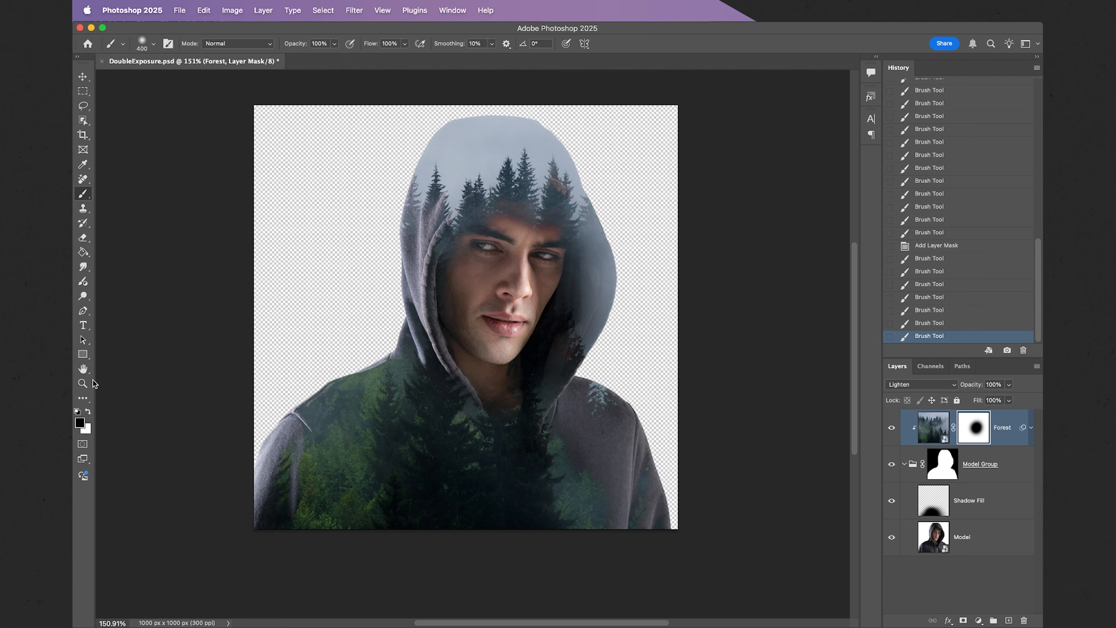
# Zoom to 300% on the hood and treetops and target the Forest image instead of its mask.
pyautogui.click(86, 383)
pyautogui.moveTo(499, 124); pyautogui.dragTo(531, 124)
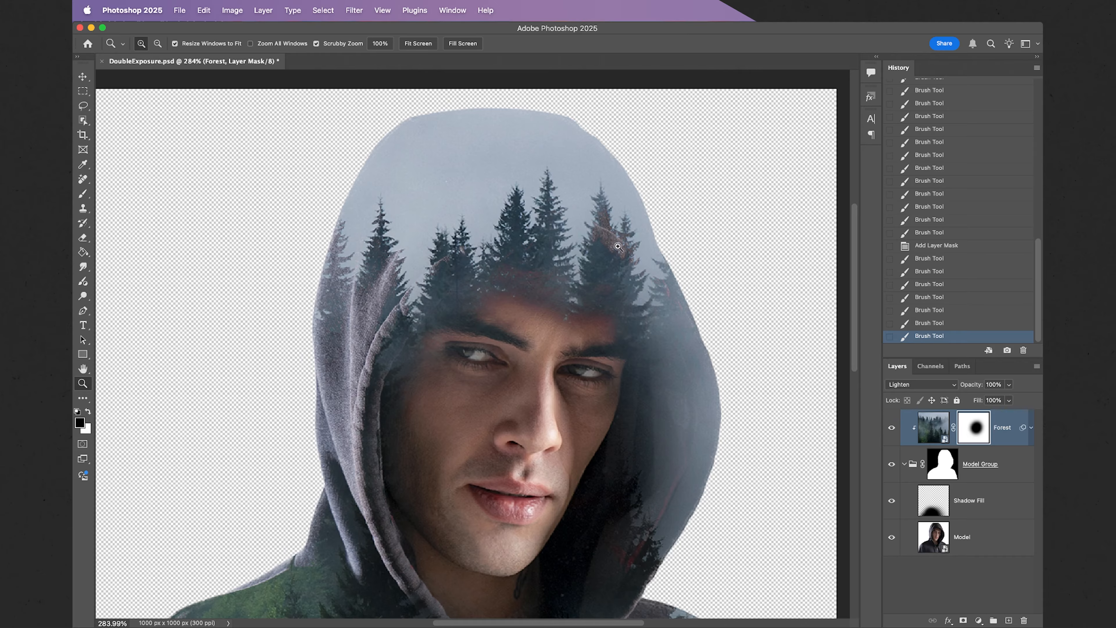
pyautogui.click(547, 219)
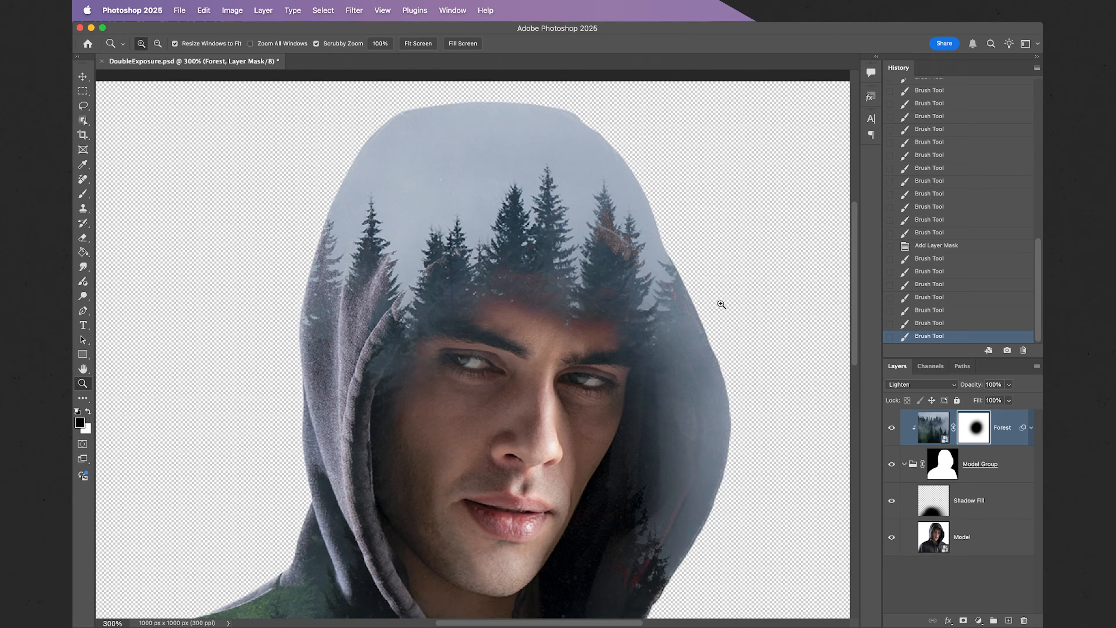
pyautogui.click(932, 427)
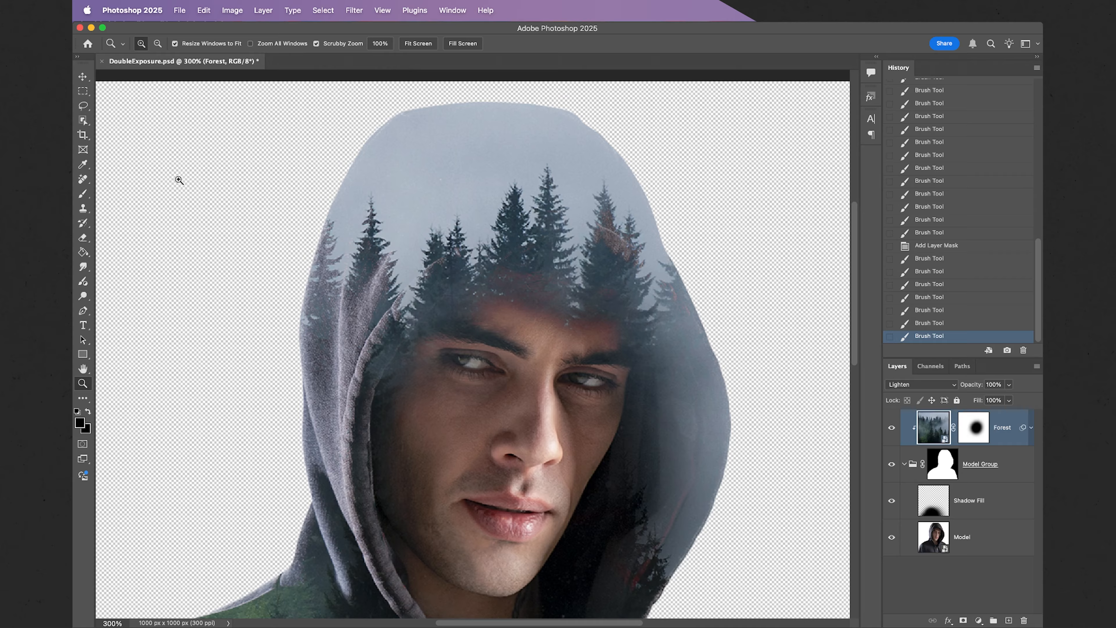
# Select the forest's sky with Object Selection, invert it to the trees, and pick the Model layer.
pyautogui.click(83, 121)
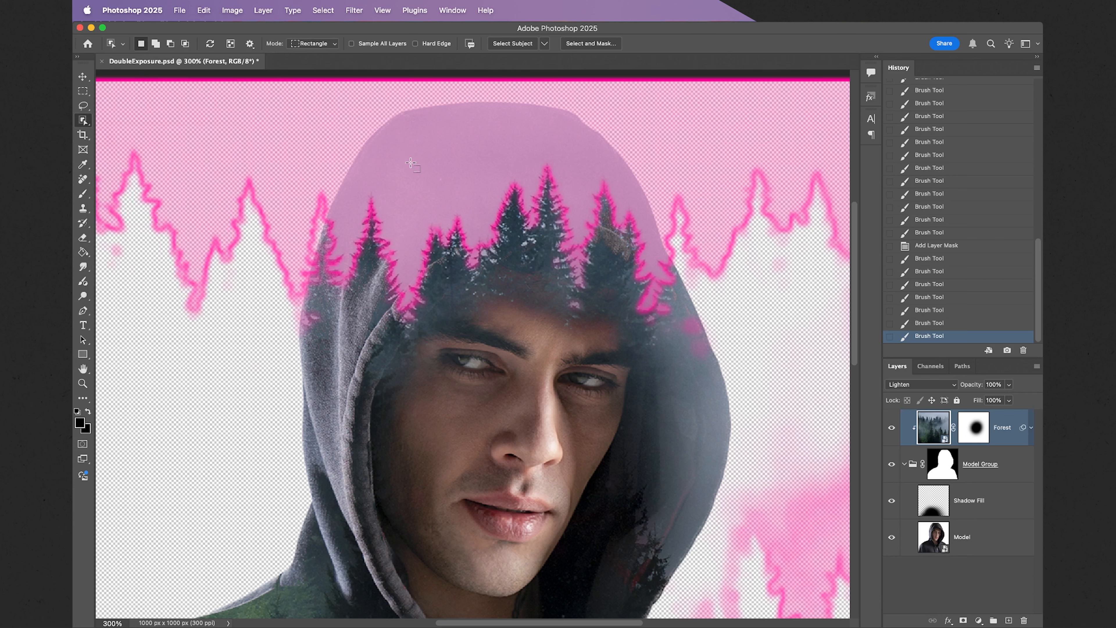
pyautogui.click(422, 172)
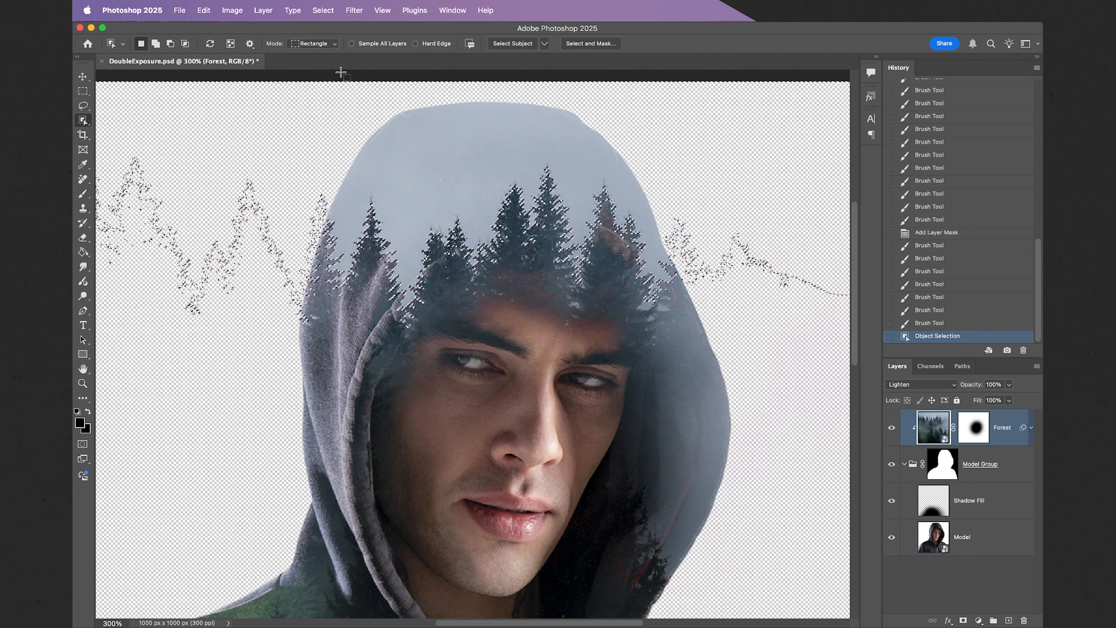
pyautogui.click(322, 11)
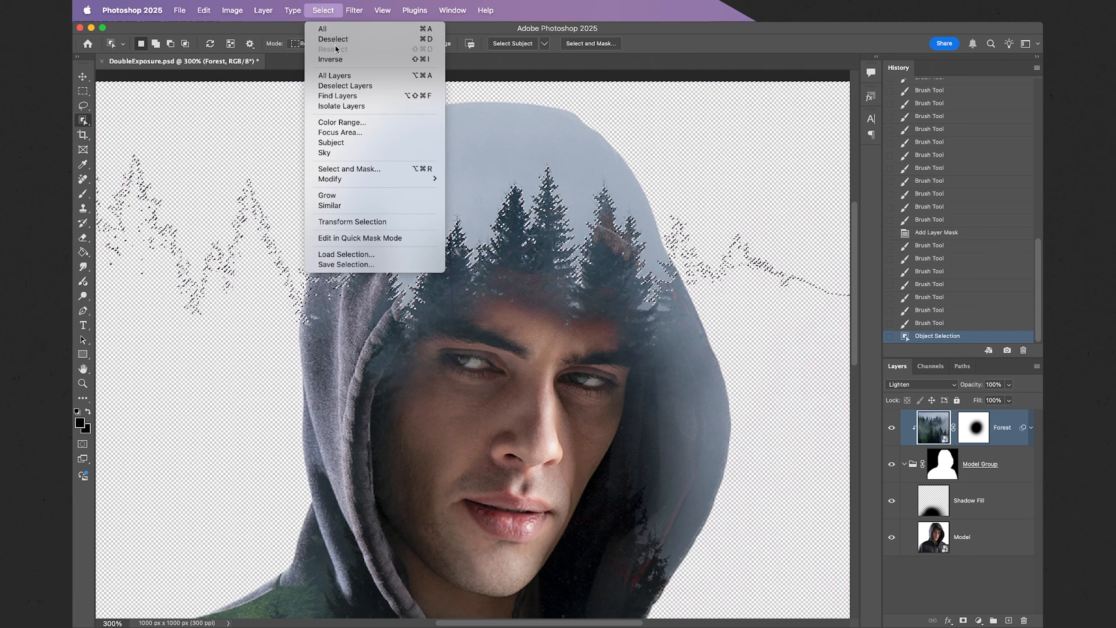
pyautogui.click(349, 60)
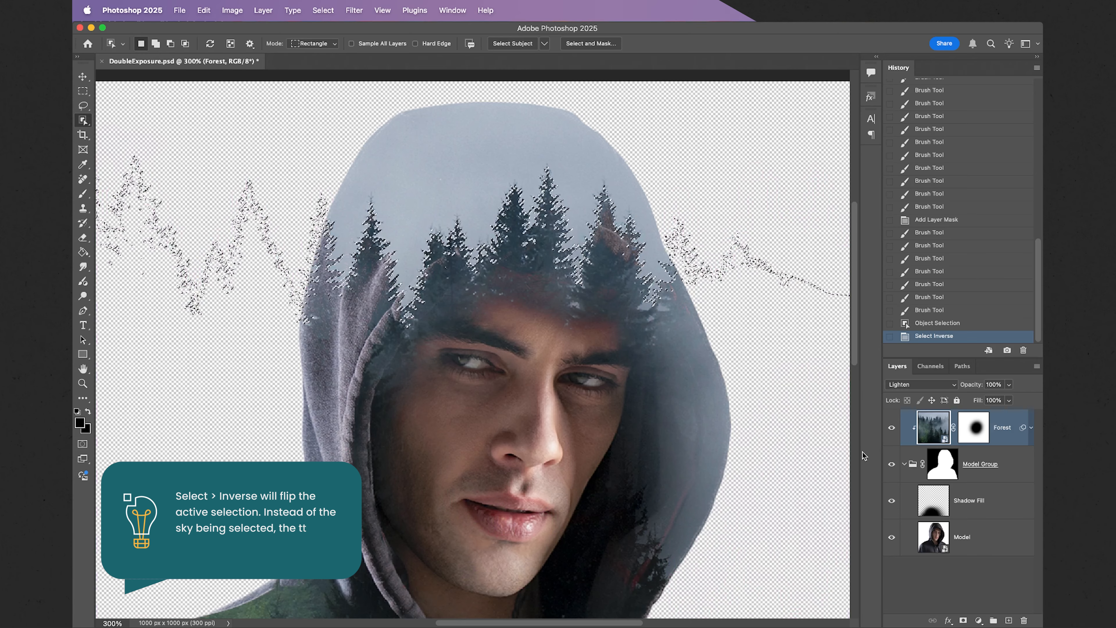
pyautogui.click(991, 540)
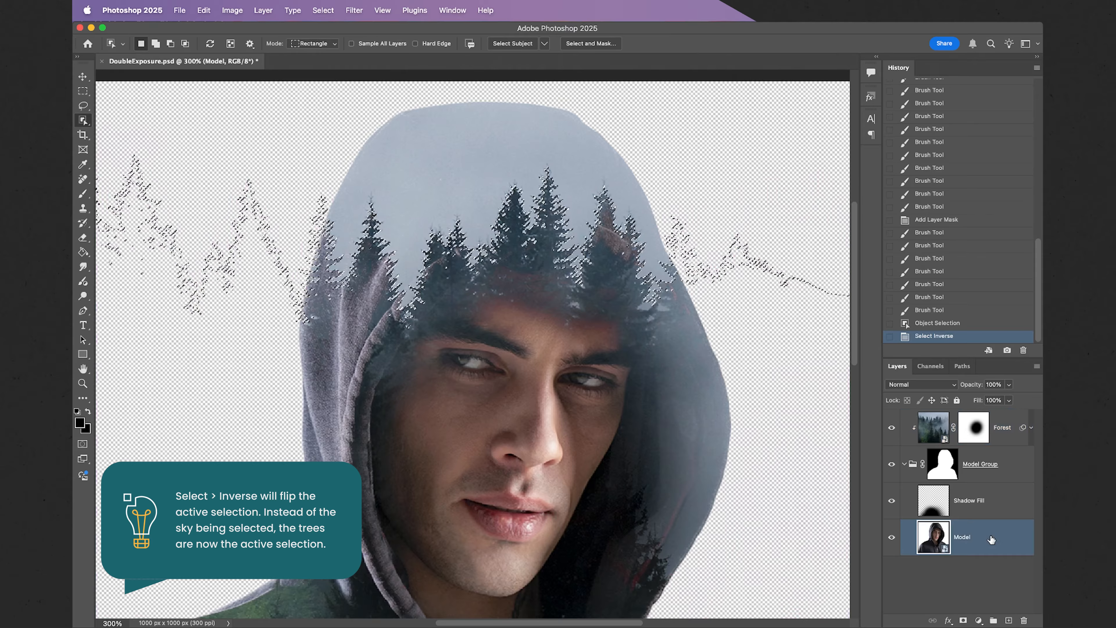
# Mask the Model layer with the treetop selection and zoom out to view the whole image.
pyautogui.click(963, 619)
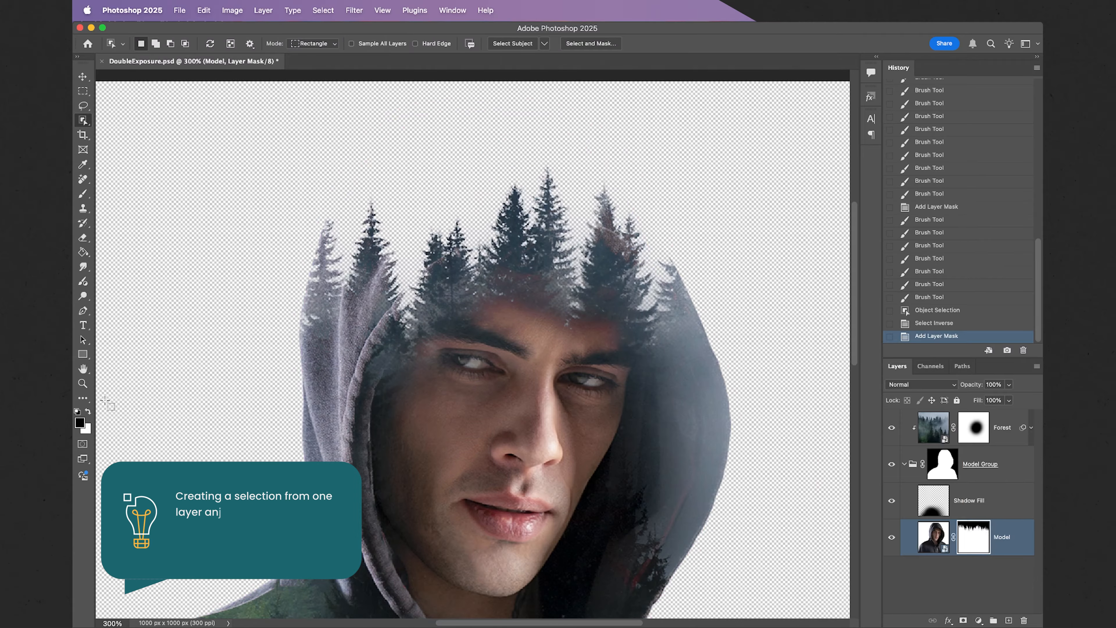
pyautogui.click(84, 385)
pyautogui.moveTo(345, 370); pyautogui.dragTo(301, 373)
pyautogui.scroll(-3, 301, 374)
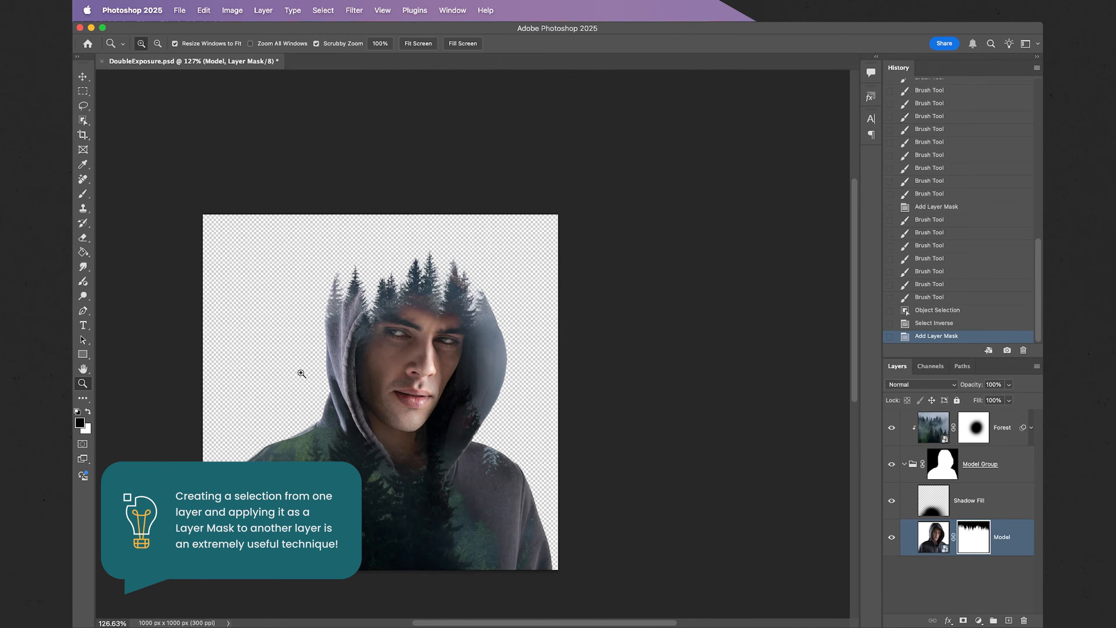
pyautogui.hscroll(-1, 301, 373)
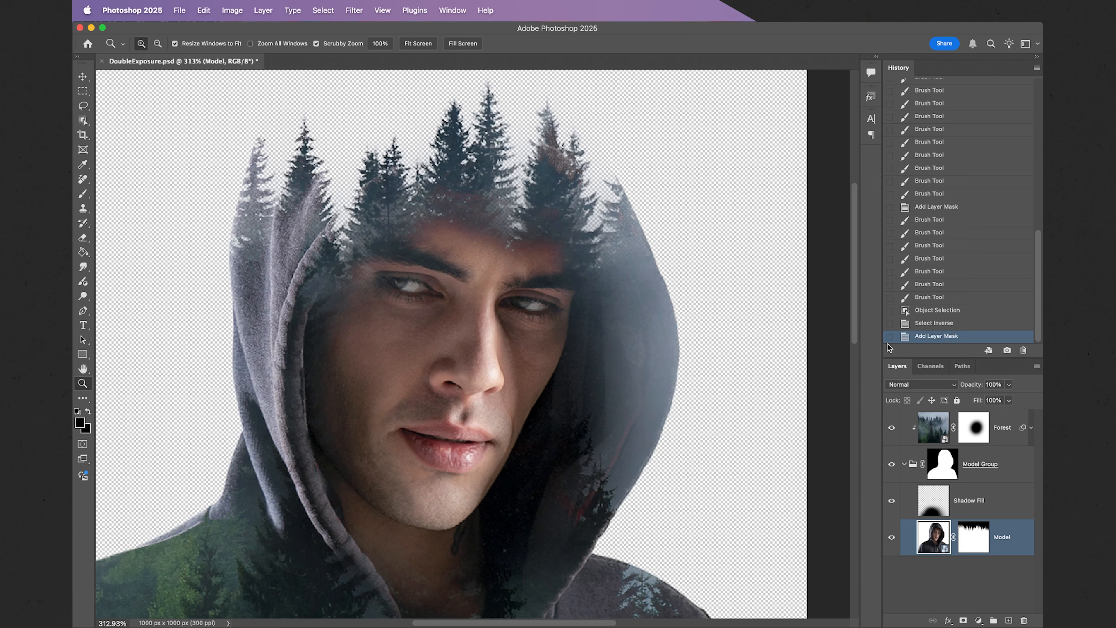
# Add a white (#ffffff) Solid Color fill layer, Color Fill 1, above the Forest layer.
pyautogui.click(1003, 422)
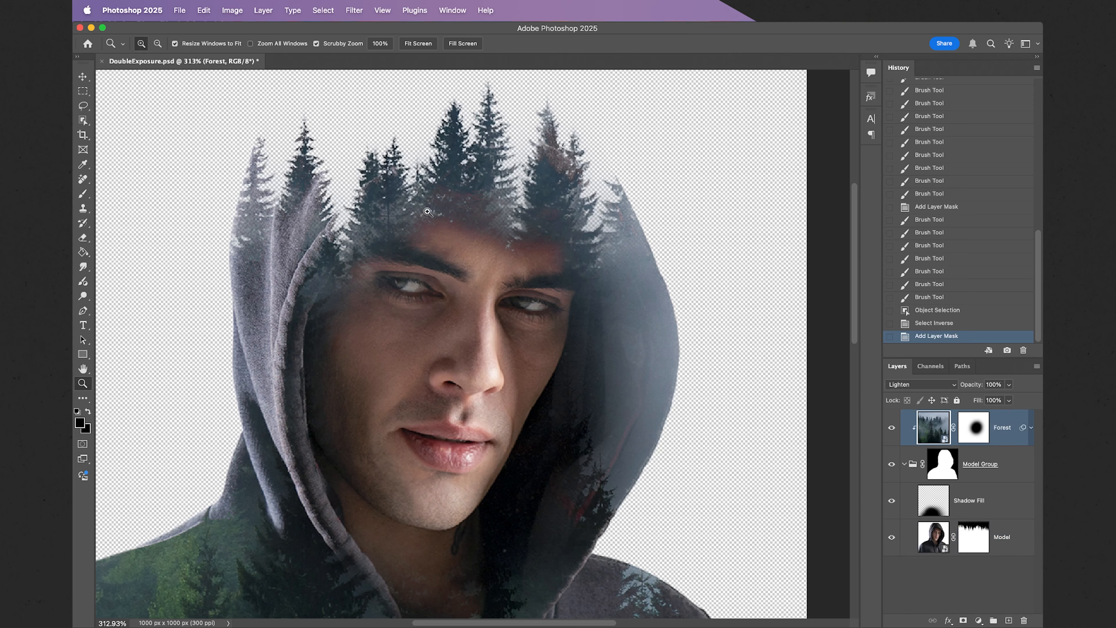
pyautogui.click(263, 10)
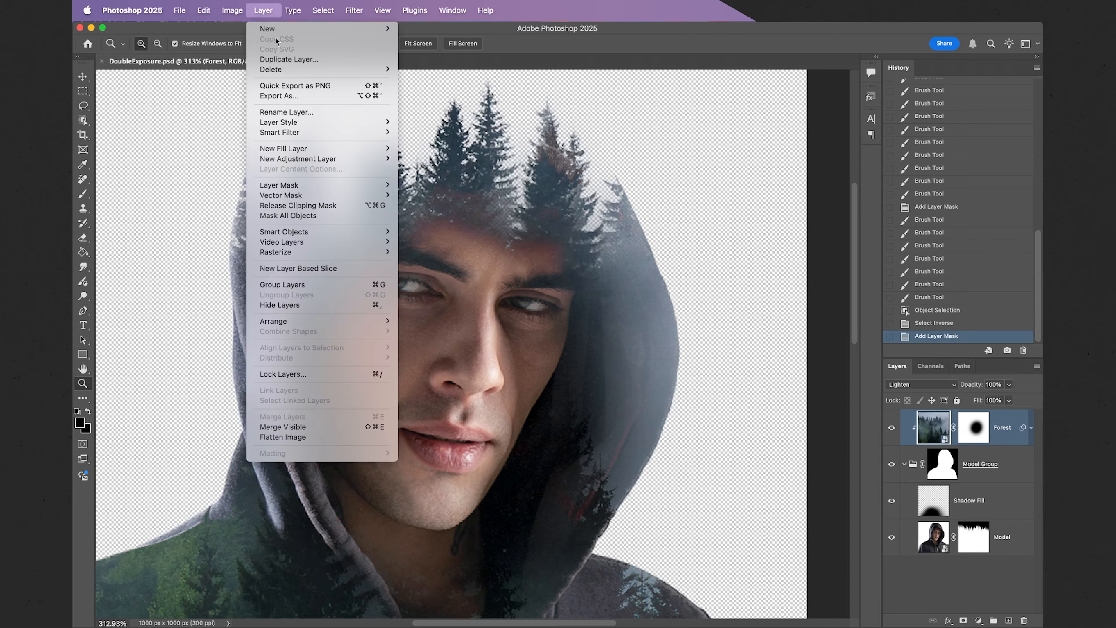
pyautogui.moveTo(347, 149)
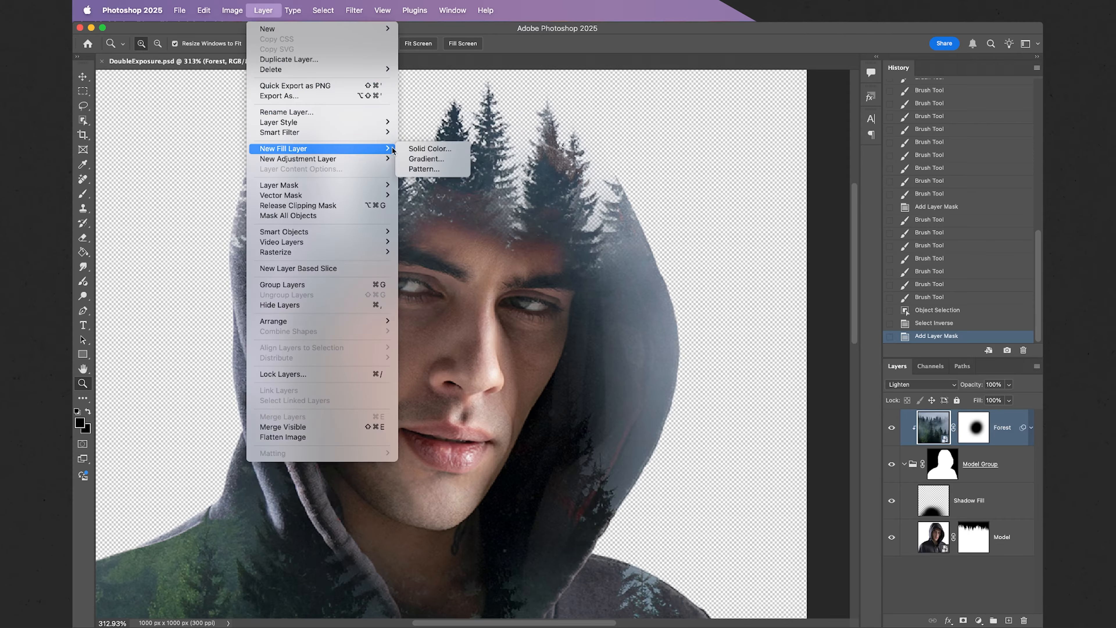
pyautogui.click(412, 149)
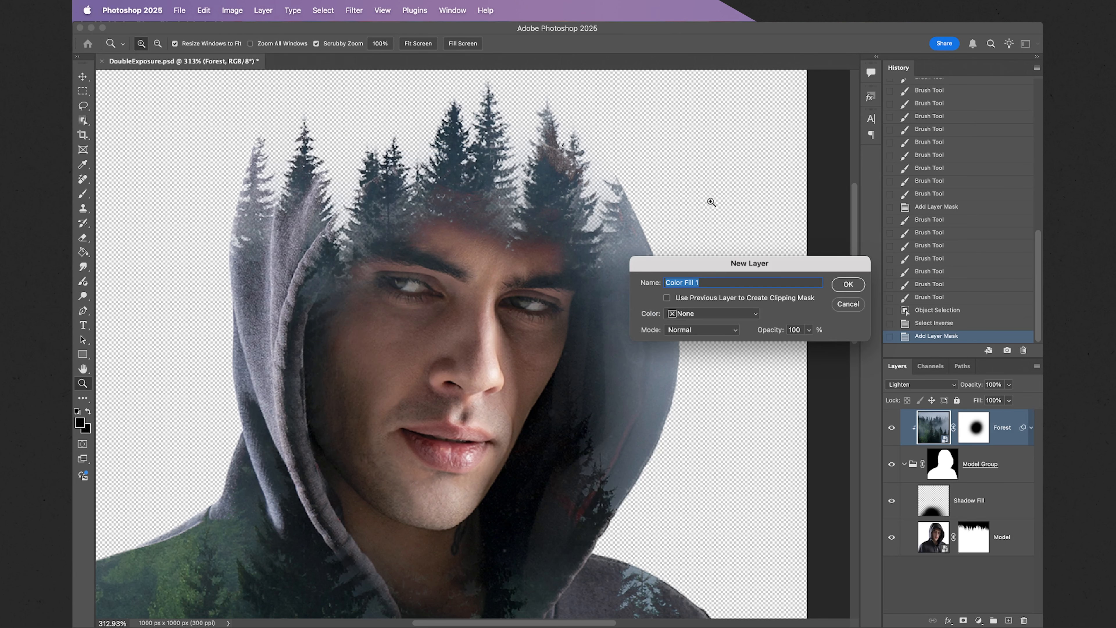
pyautogui.click(849, 284)
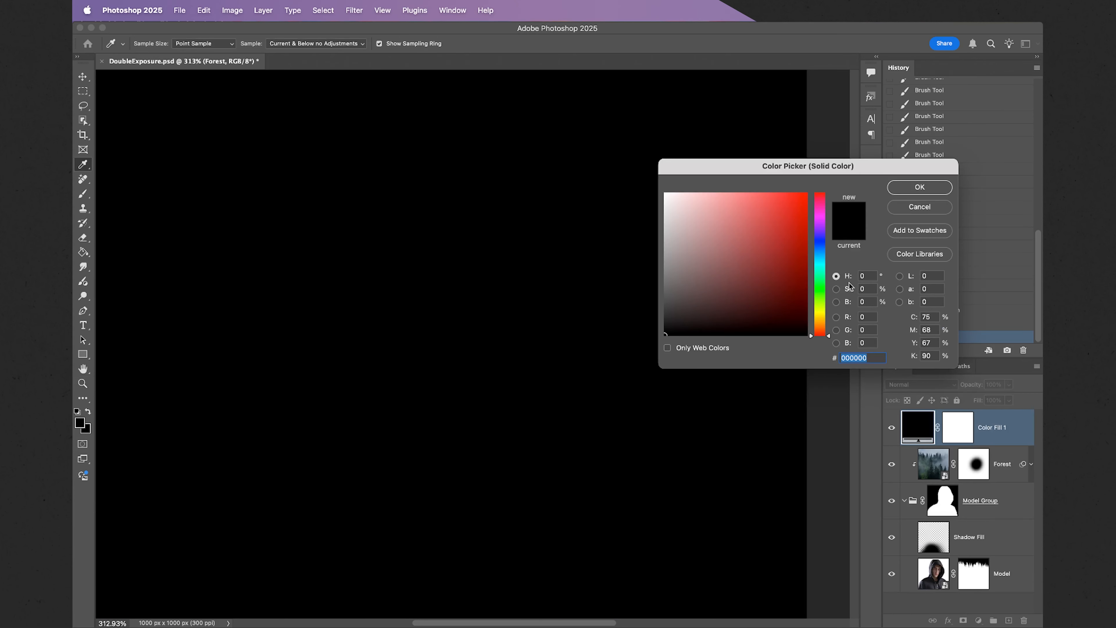
pyautogui.moveTo(710, 276); pyautogui.dragTo(658, 184)
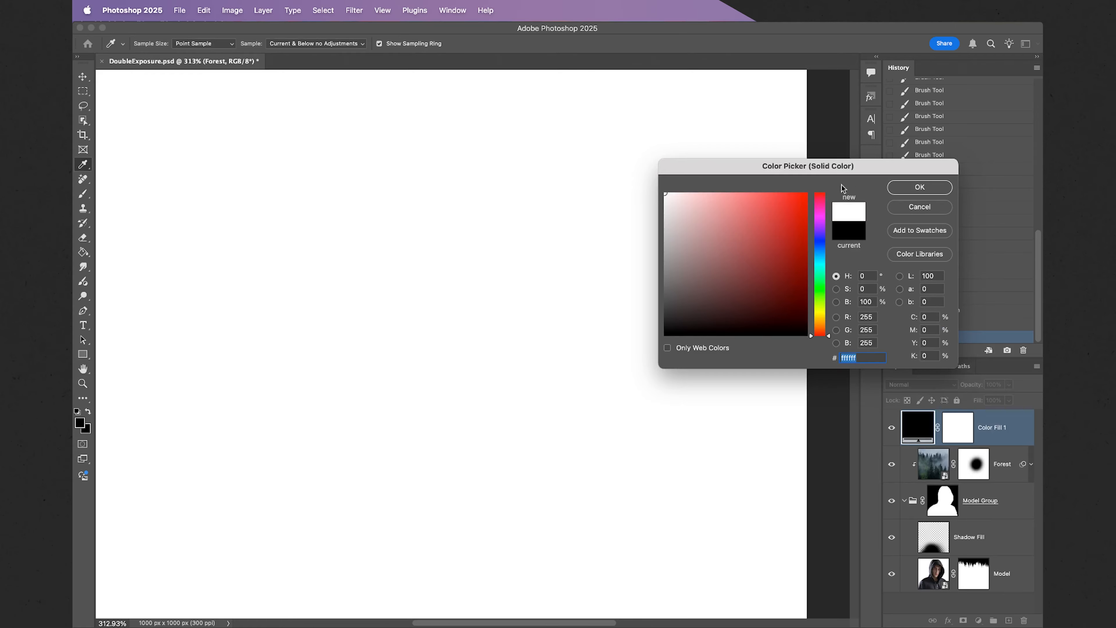
pyautogui.click(906, 188)
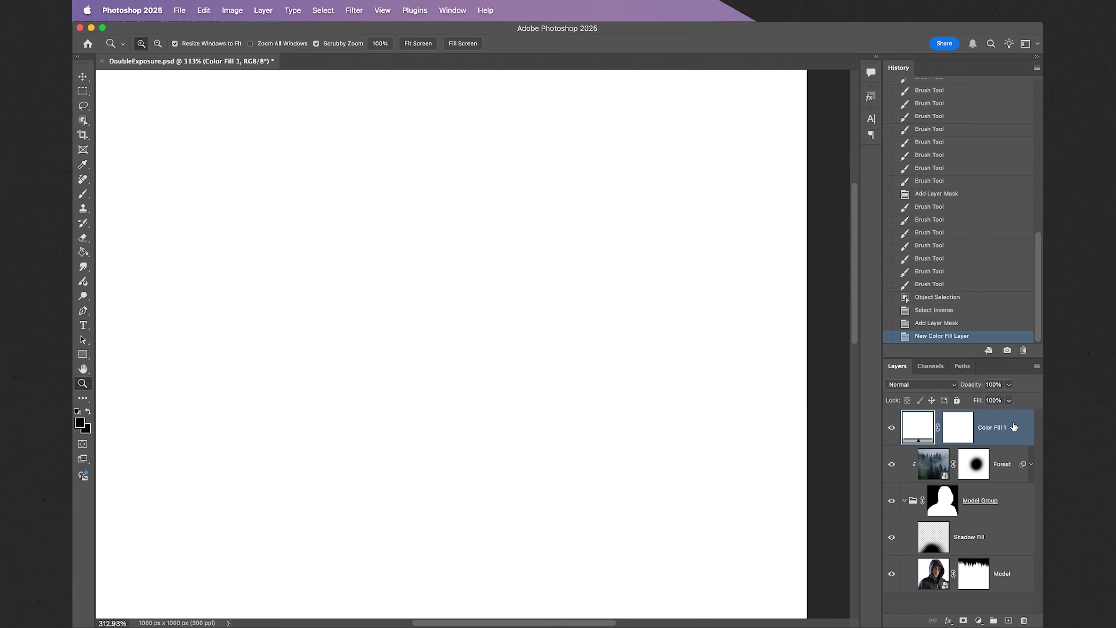
# Move Color Fill 1 below the Model layer and zoom out to view the whole portrait.
pyautogui.moveTo(1013, 426); pyautogui.dragTo(939, 593)
pyautogui.moveTo(708, 545); pyautogui.dragTo(672, 555)
pyautogui.scroll(-5, 672, 556)
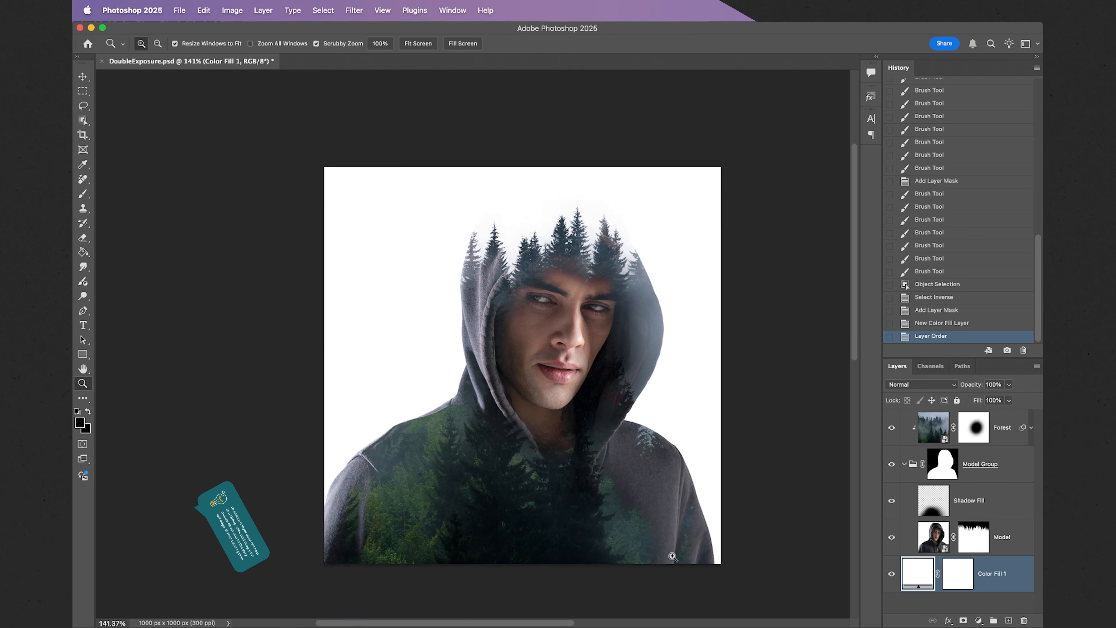